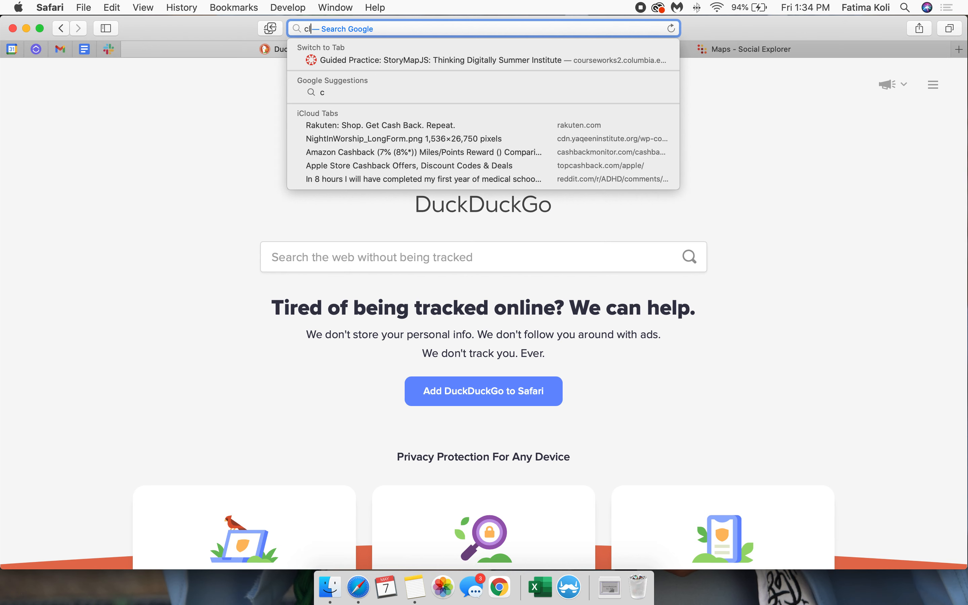
Step: Open the CLIO library catalog and search it for "social explorer"
{"action": "key", "text": "Return"}
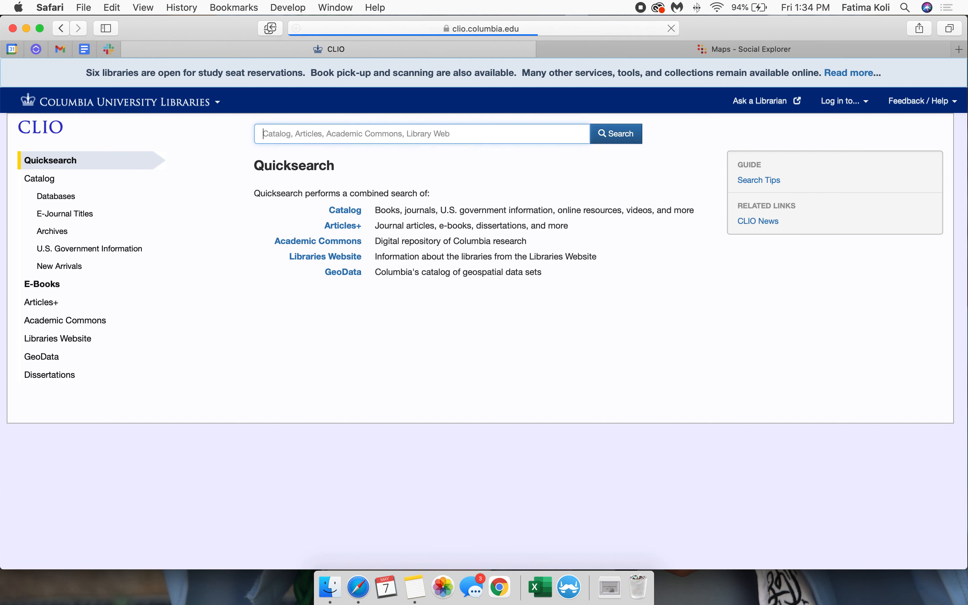
{"action": "type", "text": "s"}
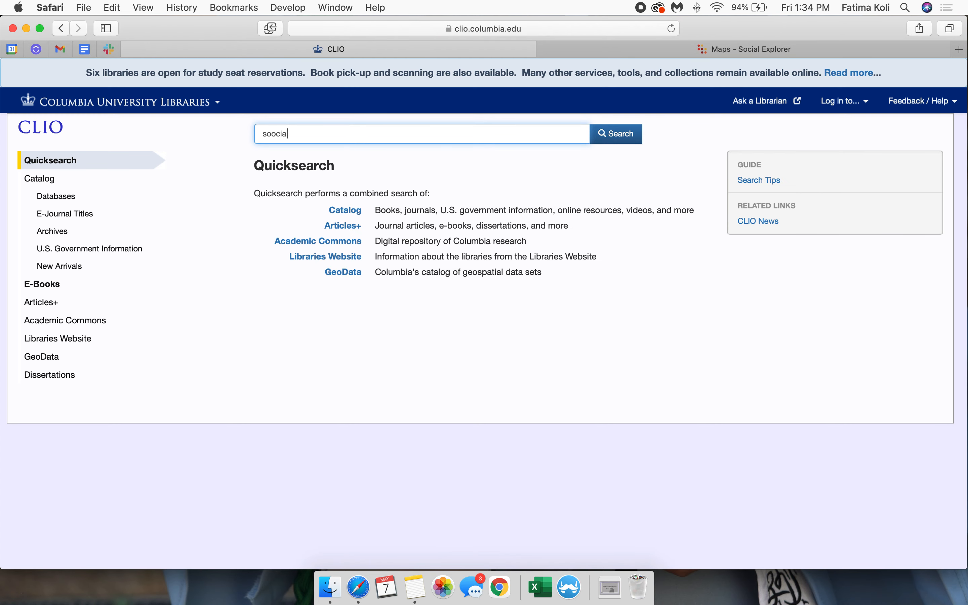
{"action": "type", "text": "ocial explorer"}
{"action": "key", "text": "Return"}
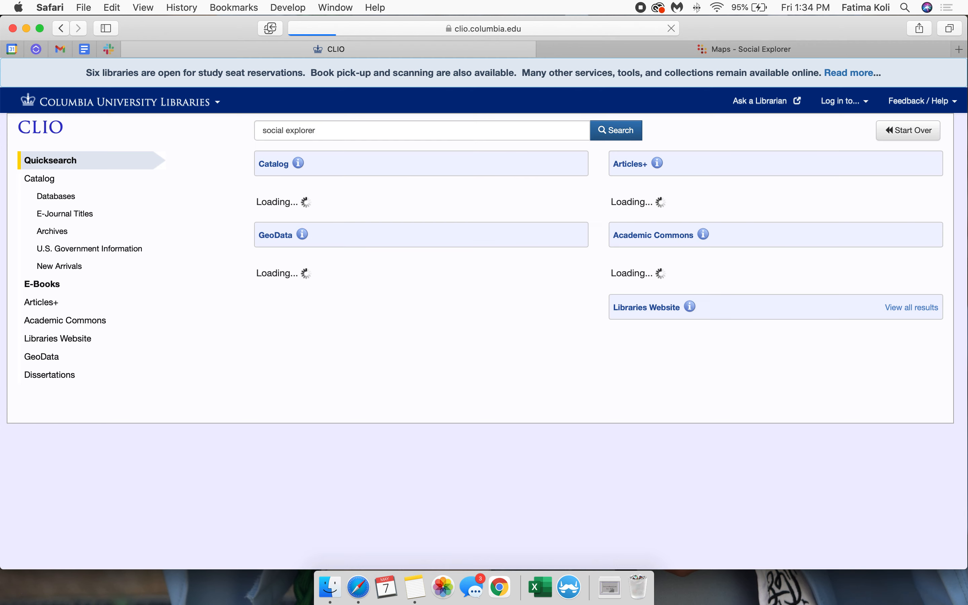
Step: Open the Social Explorer database from the catalog results and sign in through Columbia University Authentication
{"action": "left_click", "coordinate": [383, 251]}
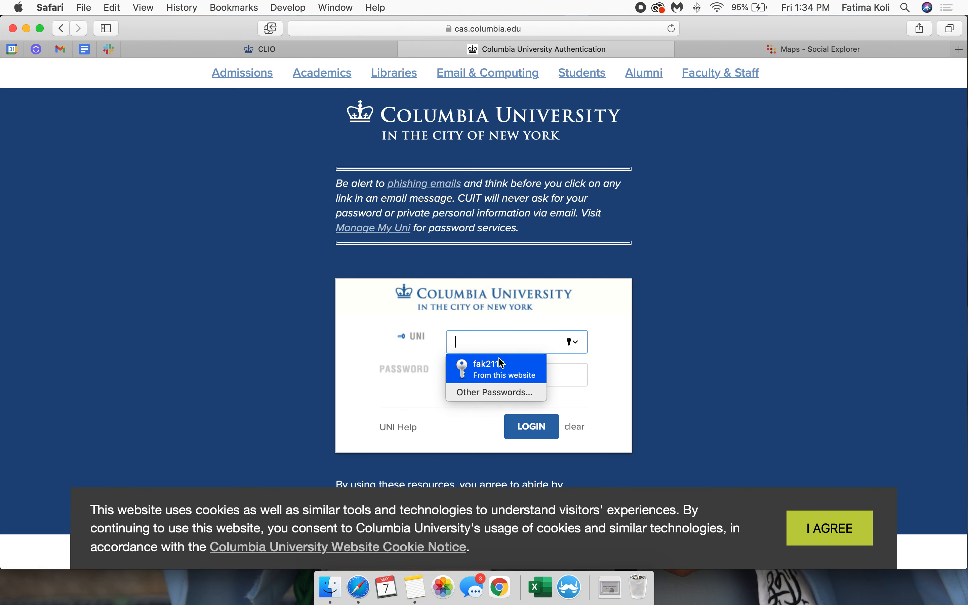
{"action": "left_click", "coordinate": [500, 366]}
{"action": "left_click", "coordinate": [525, 427]}
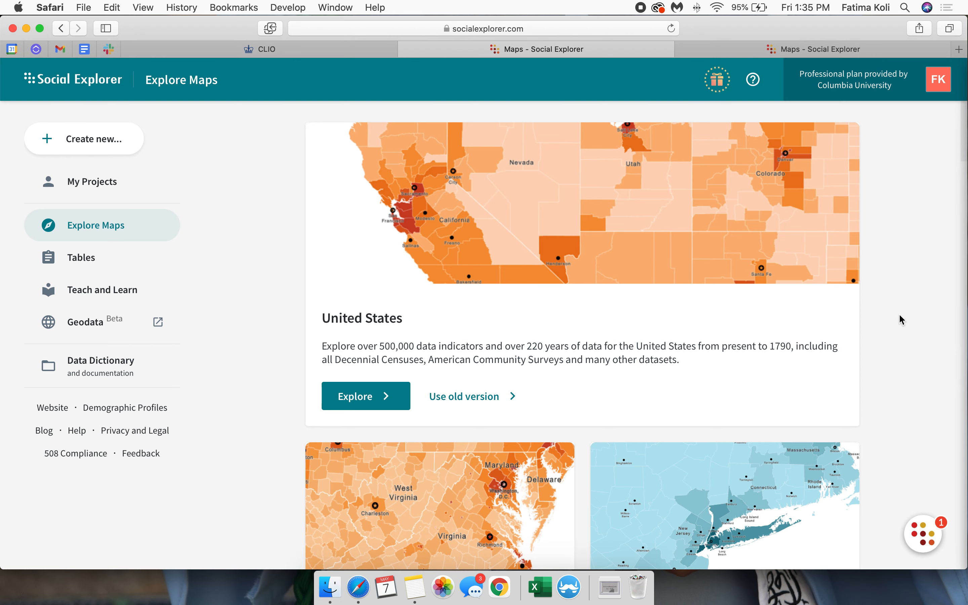
Step: Look through the available map collections on Explore Maps, from United States to World Development Indicators and European Statistics
{"action": "scroll", "coordinate": [319, 332], "scroll_direction": "down", "scroll_amount": 3}
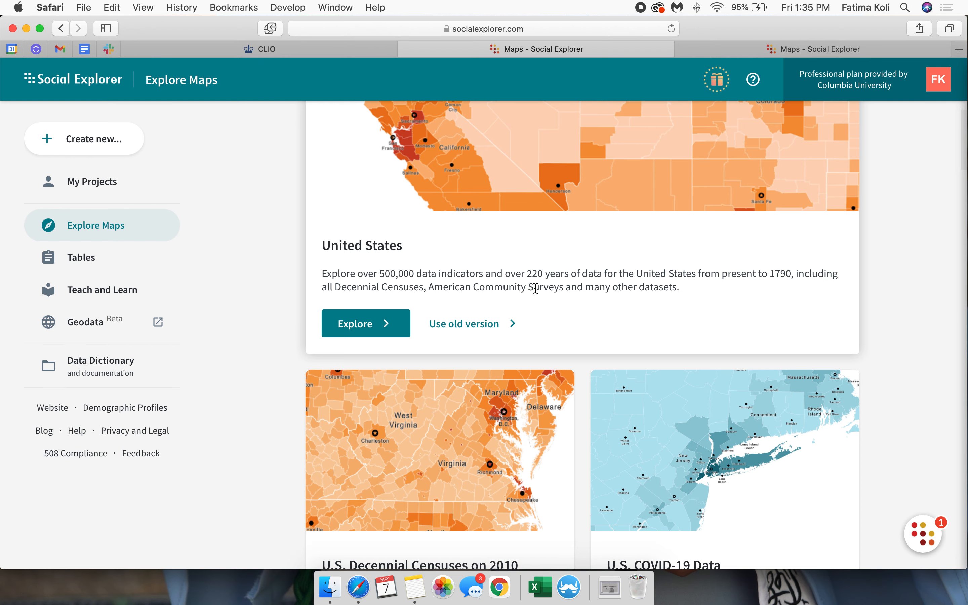
{"action": "scroll", "coordinate": [532, 287], "scroll_direction": "down", "scroll_amount": 5}
{"action": "scroll", "coordinate": [664, 401], "scroll_direction": "down", "scroll_amount": 6}
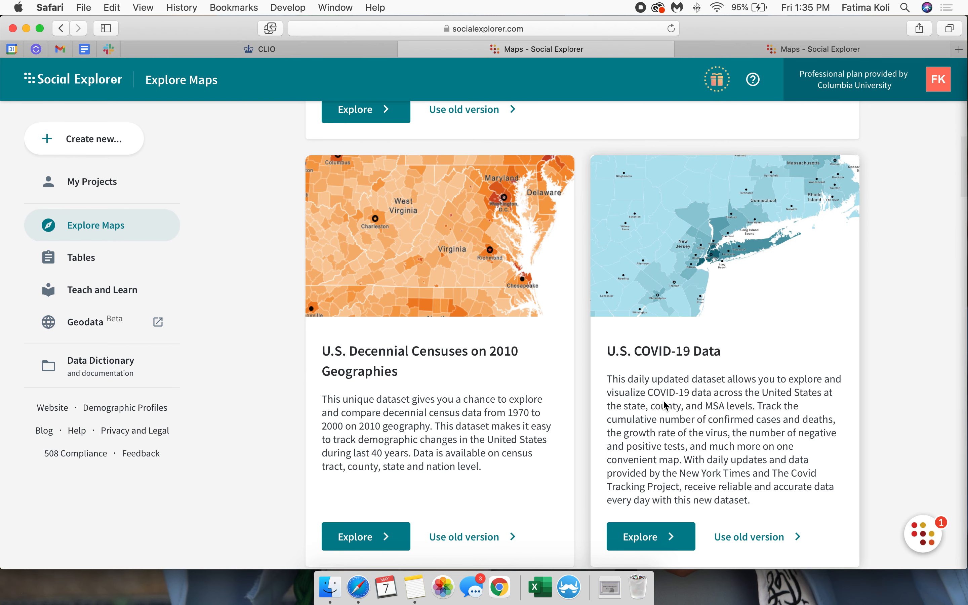
{"action": "scroll", "coordinate": [659, 323], "scroll_direction": "down", "scroll_amount": 5}
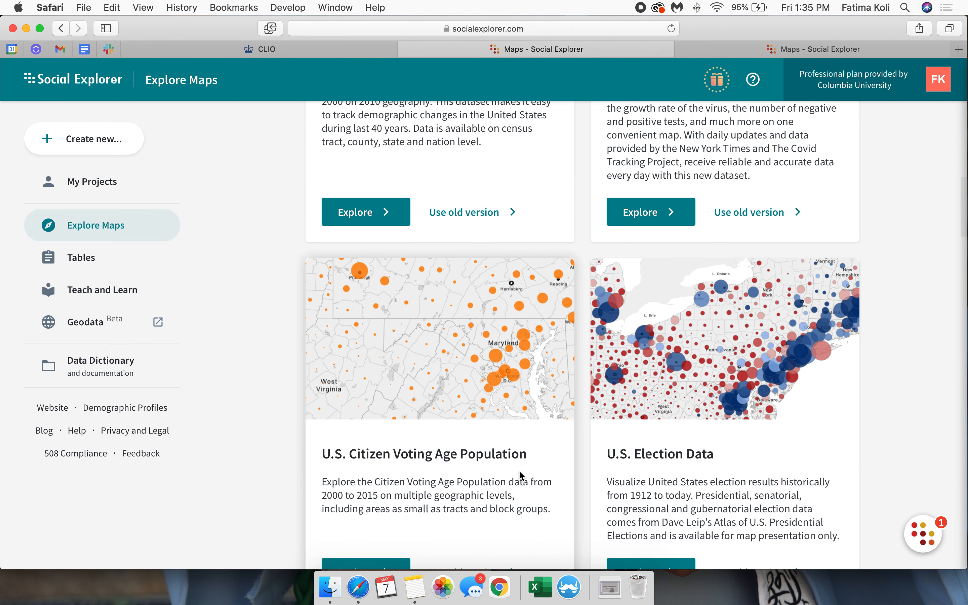
{"action": "scroll", "coordinate": [520, 475], "scroll_direction": "down", "scroll_amount": 2}
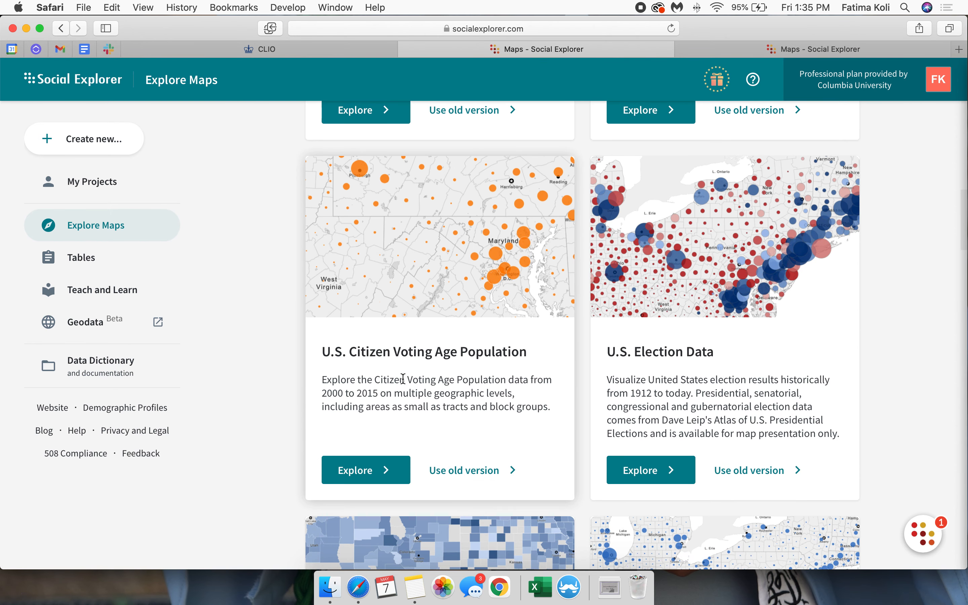
{"action": "scroll", "coordinate": [708, 322], "scroll_direction": "down", "scroll_amount": 8}
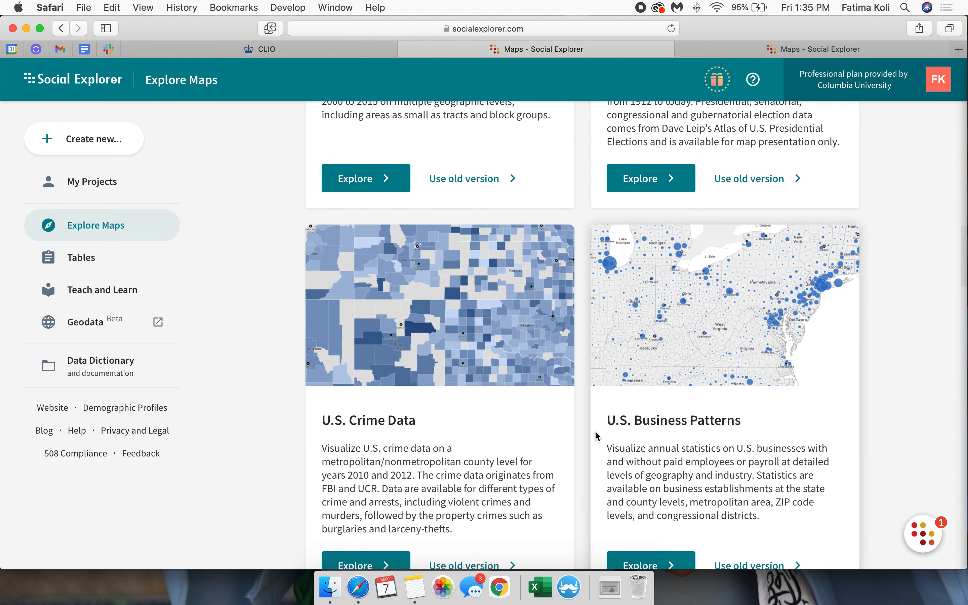
{"action": "scroll", "coordinate": [563, 456], "scroll_direction": "down", "scroll_amount": 8}
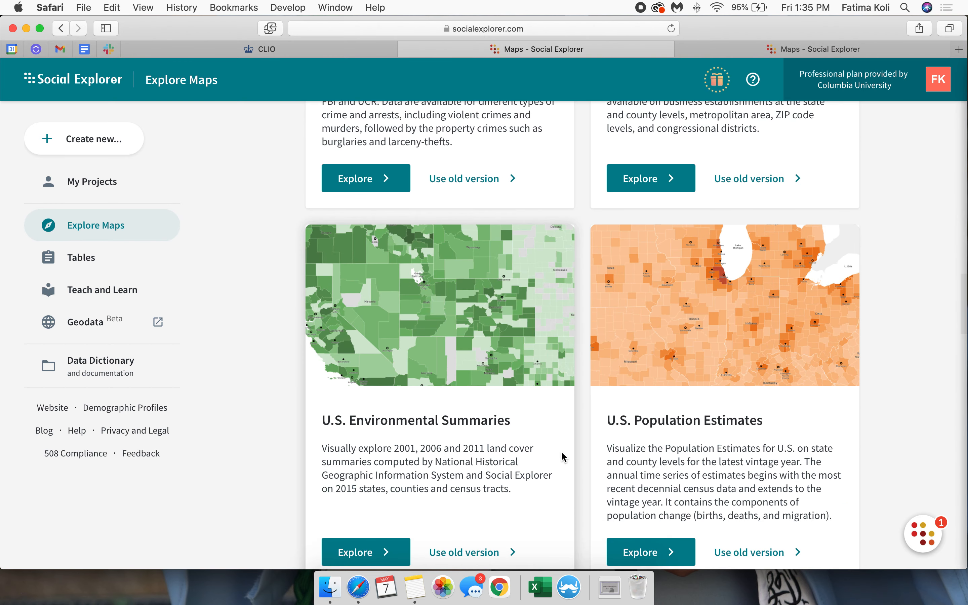
{"action": "scroll", "coordinate": [688, 362], "scroll_direction": "down", "scroll_amount": 8}
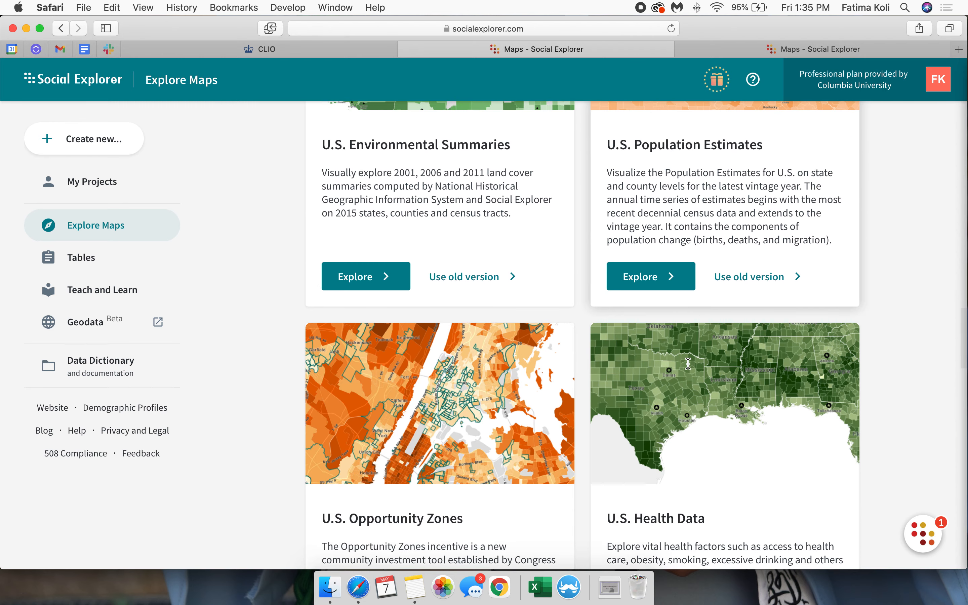
{"action": "scroll", "coordinate": [688, 362], "scroll_direction": "down", "scroll_amount": 10}
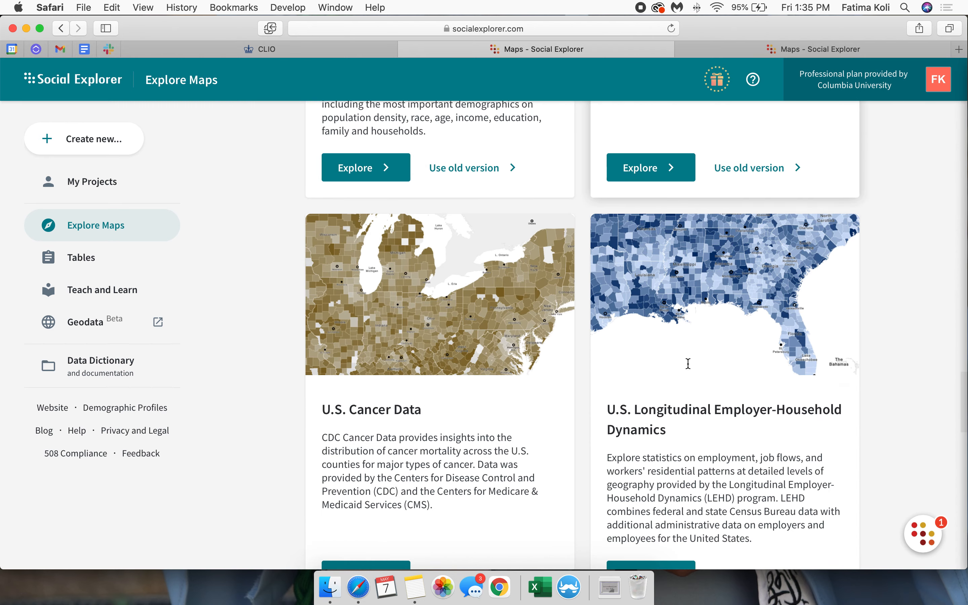
{"action": "scroll", "coordinate": [688, 364], "scroll_direction": "down", "scroll_amount": 8}
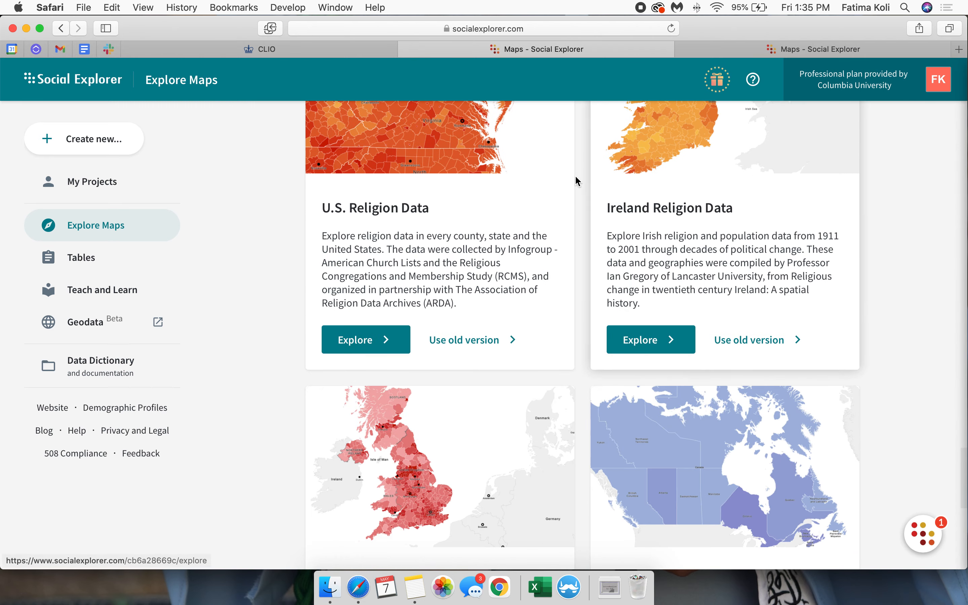
{"action": "scroll", "coordinate": [655, 277], "scroll_direction": "down", "scroll_amount": 5}
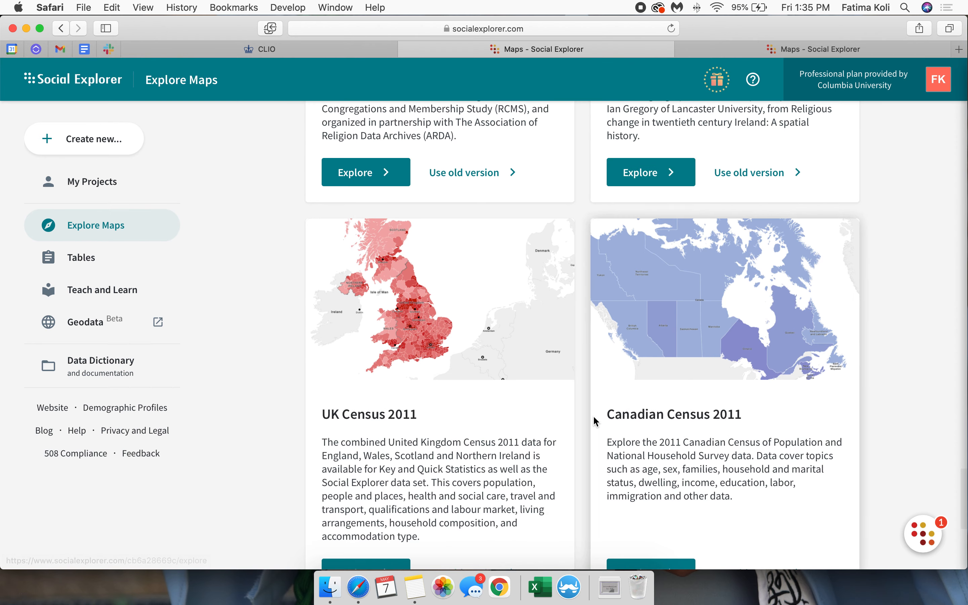
{"action": "scroll", "coordinate": [680, 372], "scroll_direction": "down", "scroll_amount": 7}
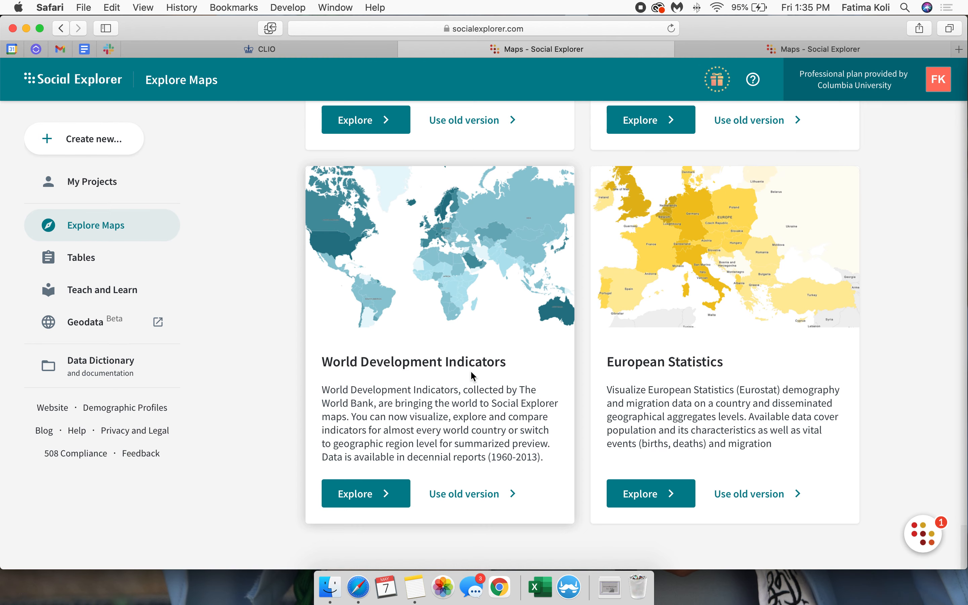
Step: Open the United States map collection for exploring and check the additional help and tour options
{"action": "scroll", "coordinate": [473, 376], "scroll_direction": "up", "scroll_amount": 2}
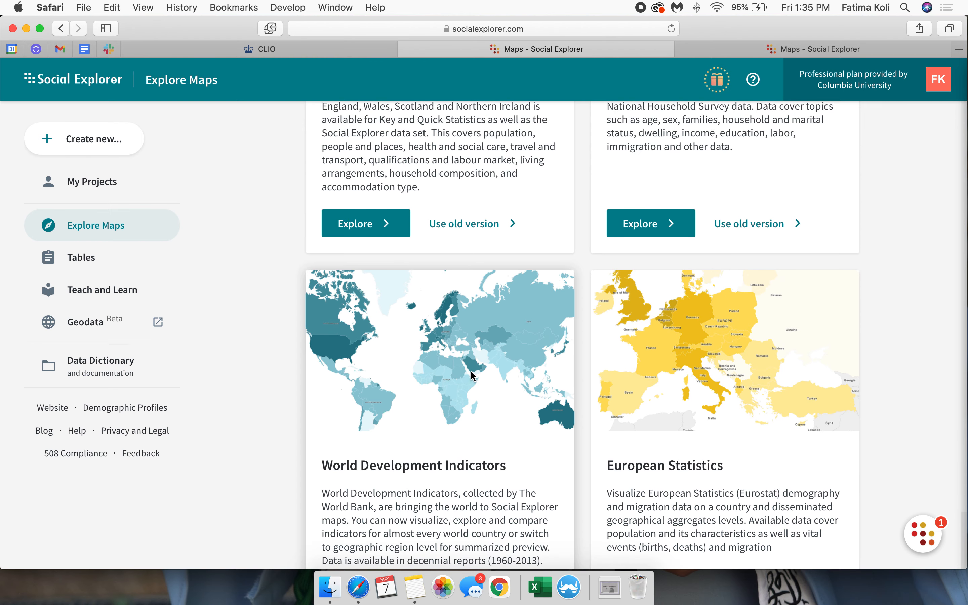
{"action": "scroll", "coordinate": [472, 376], "scroll_direction": "up", "scroll_amount": 4}
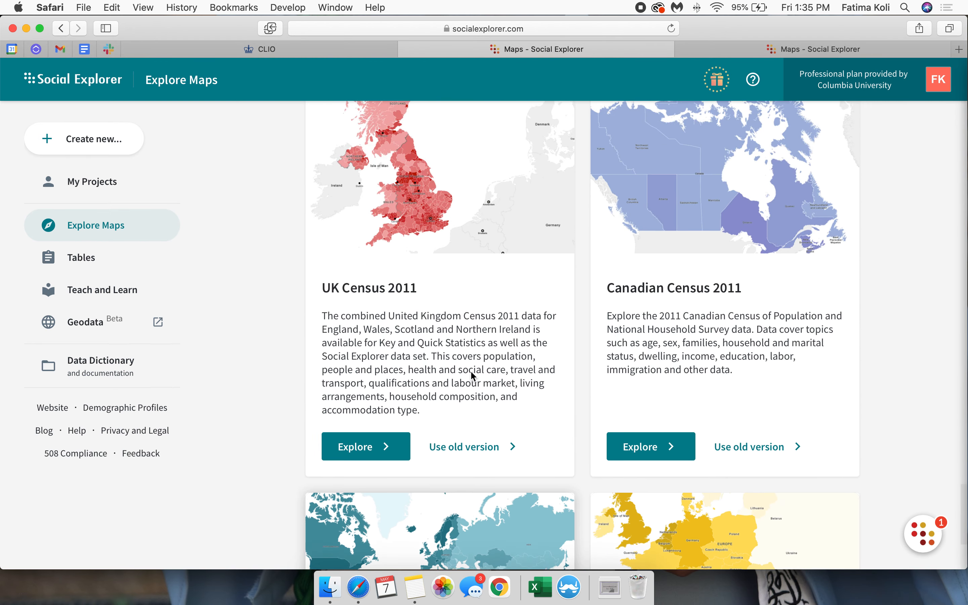
{"action": "scroll", "coordinate": [508, 234], "scroll_direction": "up", "scroll_amount": 20}
{"action": "scroll", "coordinate": [508, 234], "scroll_direction": "up", "scroll_amount": 20}
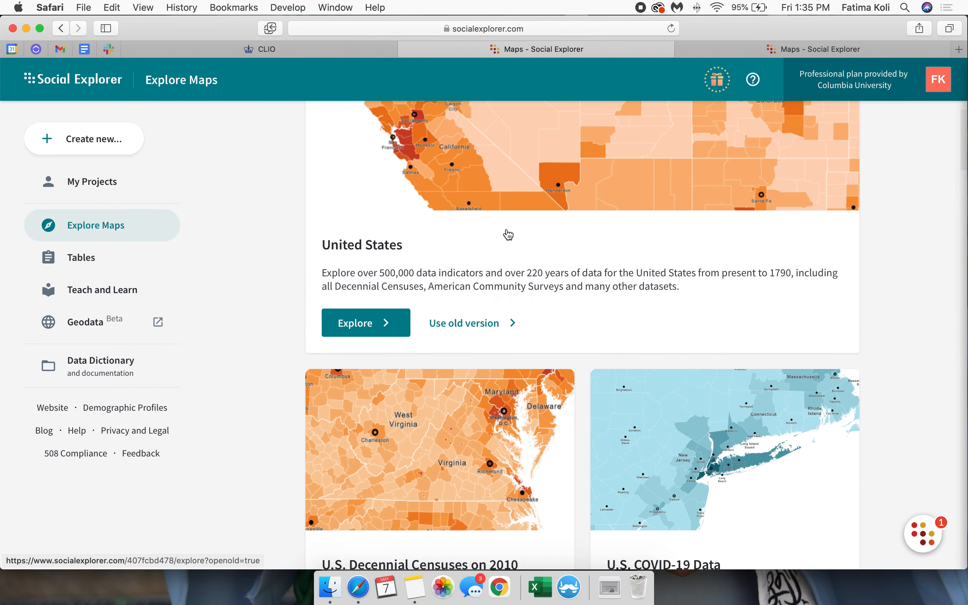
{"action": "scroll", "coordinate": [508, 234], "scroll_direction": "up", "scroll_amount": 3}
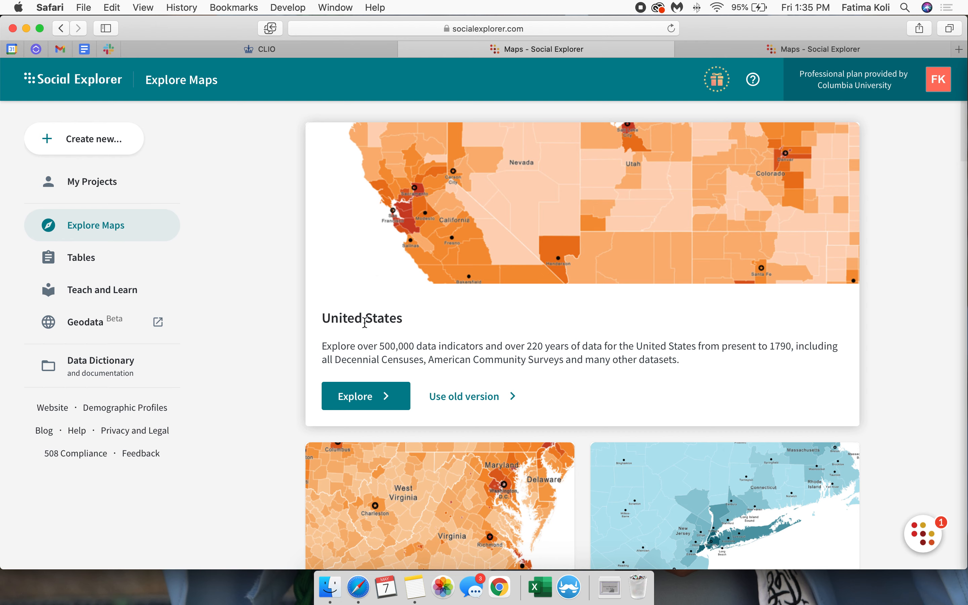
{"action": "left_click", "coordinate": [363, 403]}
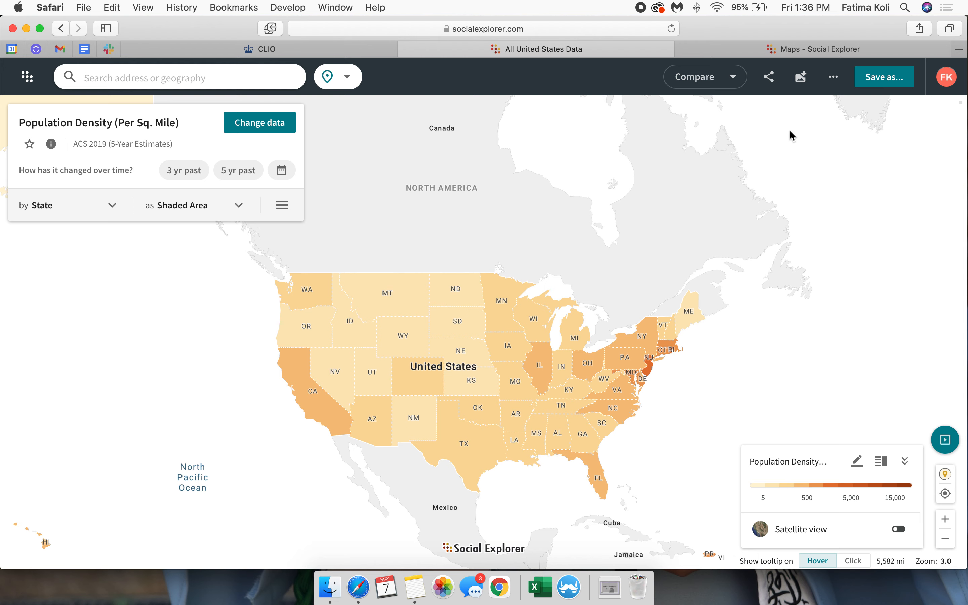
{"action": "left_click", "coordinate": [834, 79]}
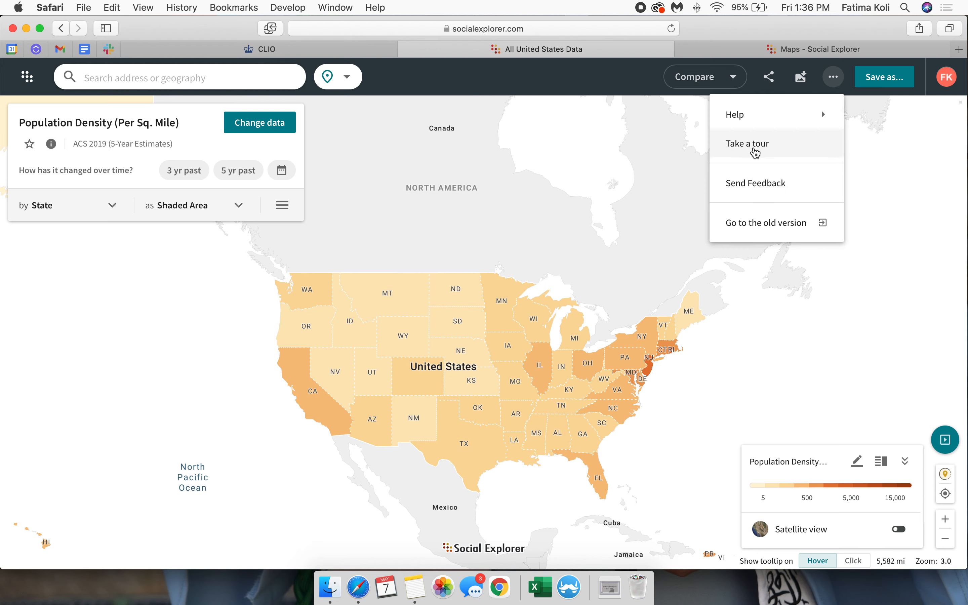
{"action": "left_click", "coordinate": [577, 199]}
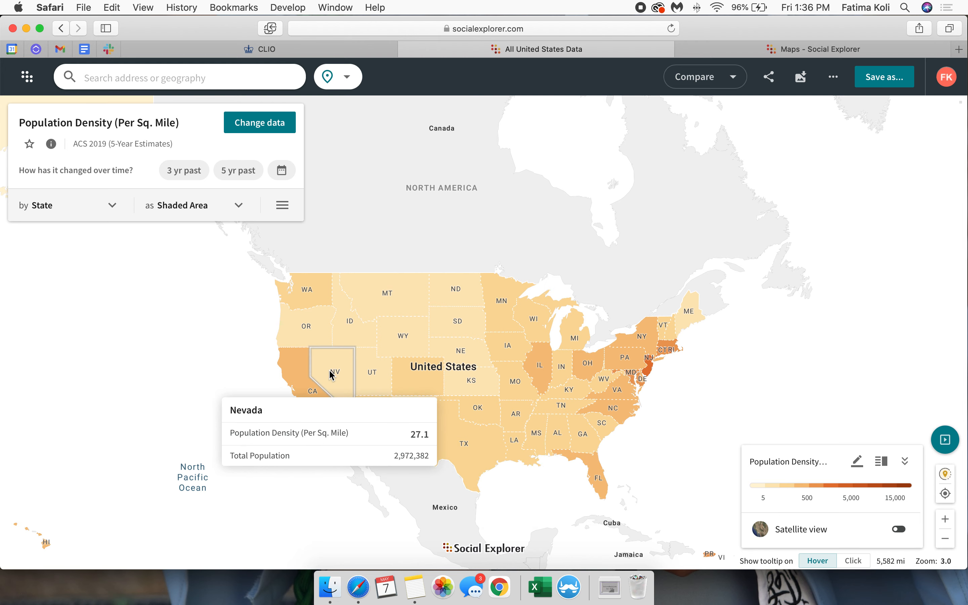
Step: Try the Census Tract geography level on the population density map and set the level to County
{"action": "left_click", "coordinate": [80, 212]}
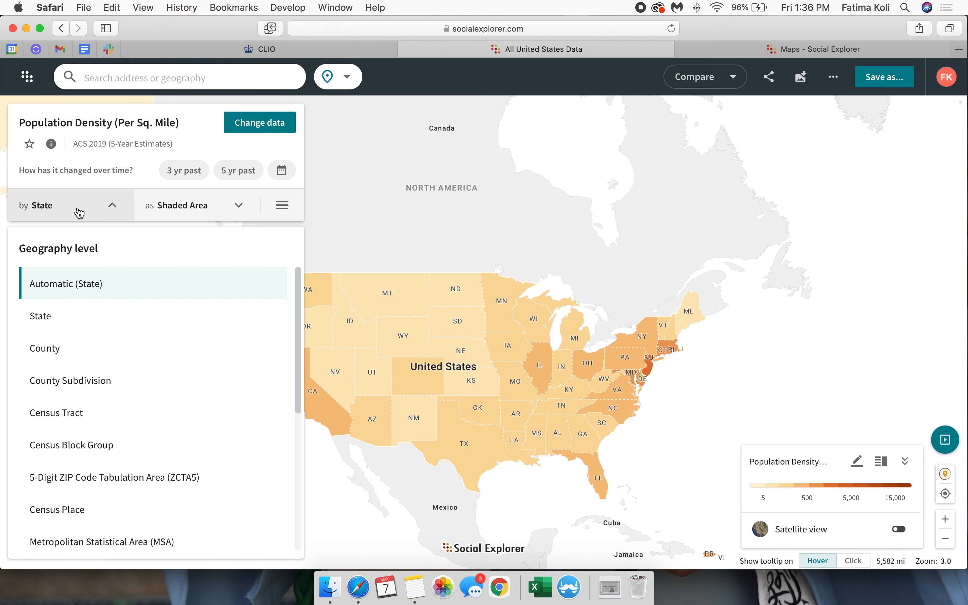
{"action": "left_click", "coordinate": [63, 355]}
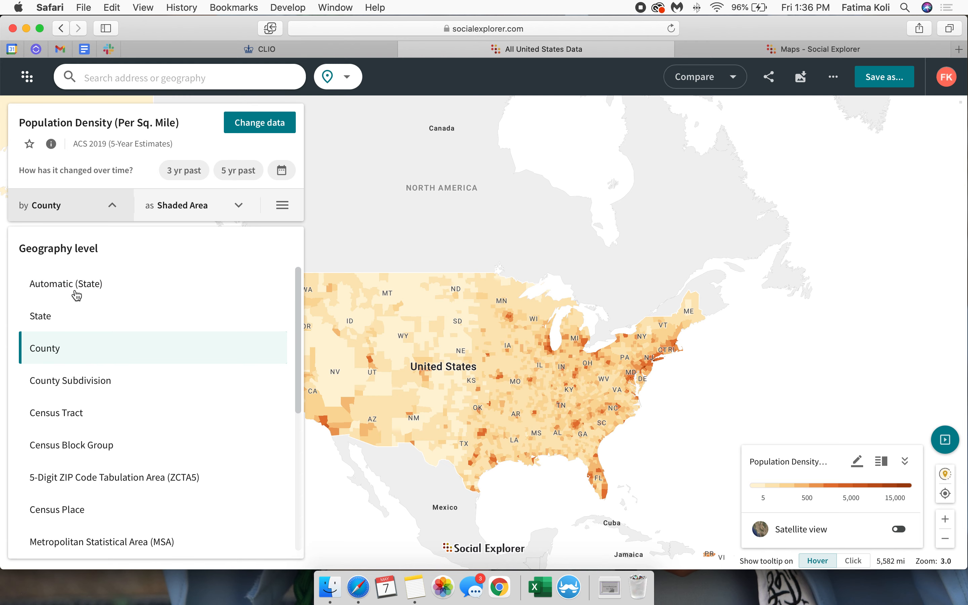
{"action": "left_click", "coordinate": [74, 418]}
{"action": "scroll", "coordinate": [124, 448], "scroll_direction": "down", "scroll_amount": 6}
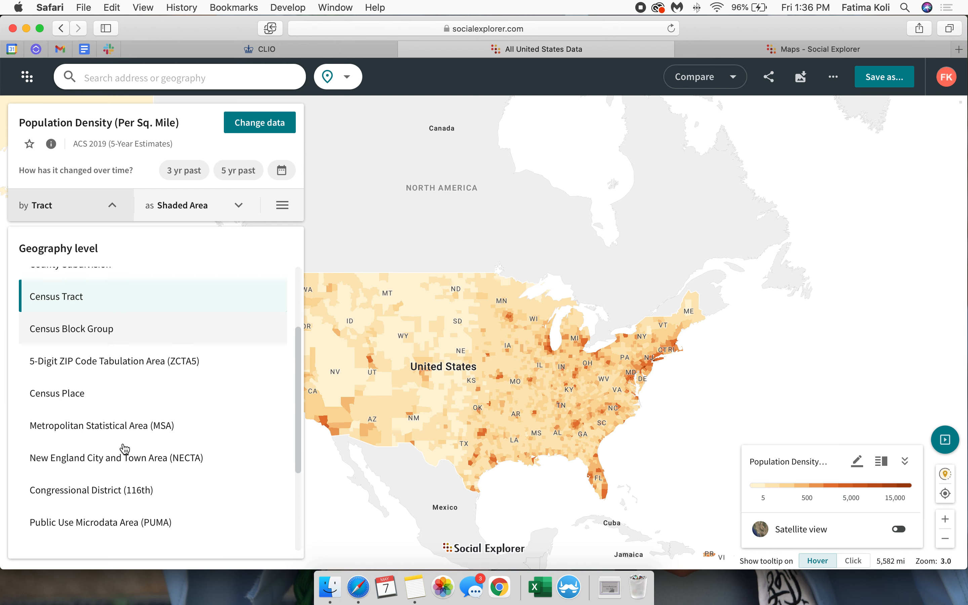
{"action": "scroll", "coordinate": [108, 380], "scroll_direction": "up", "scroll_amount": 6}
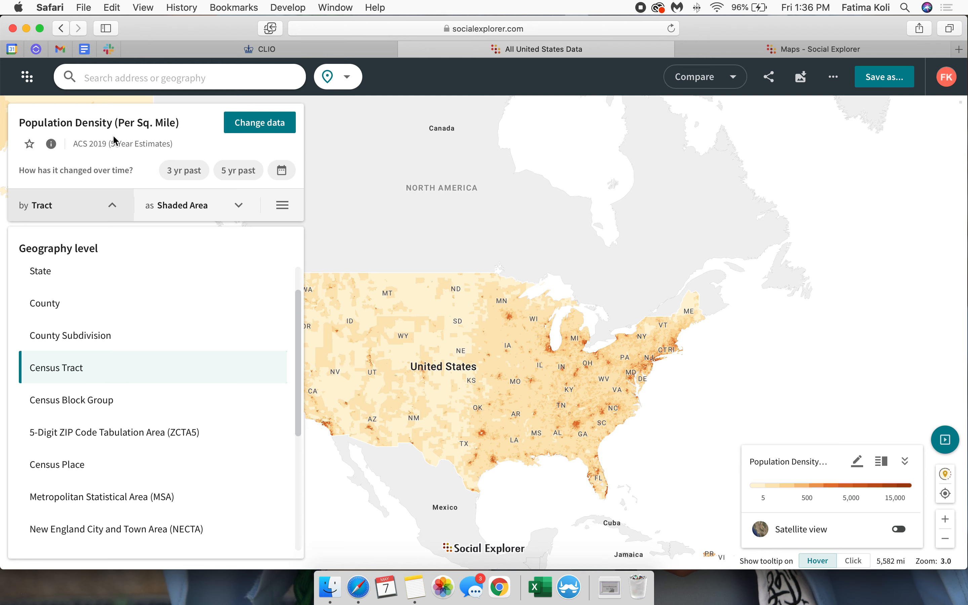
{"action": "scroll", "coordinate": [70, 371], "scroll_direction": "up", "scroll_amount": 1}
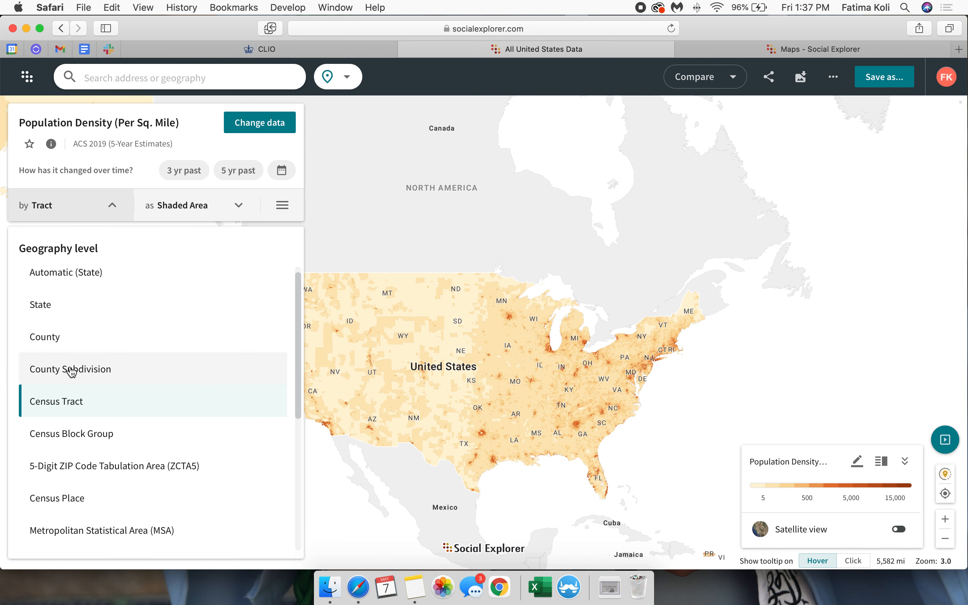
{"action": "left_click", "coordinate": [48, 338]}
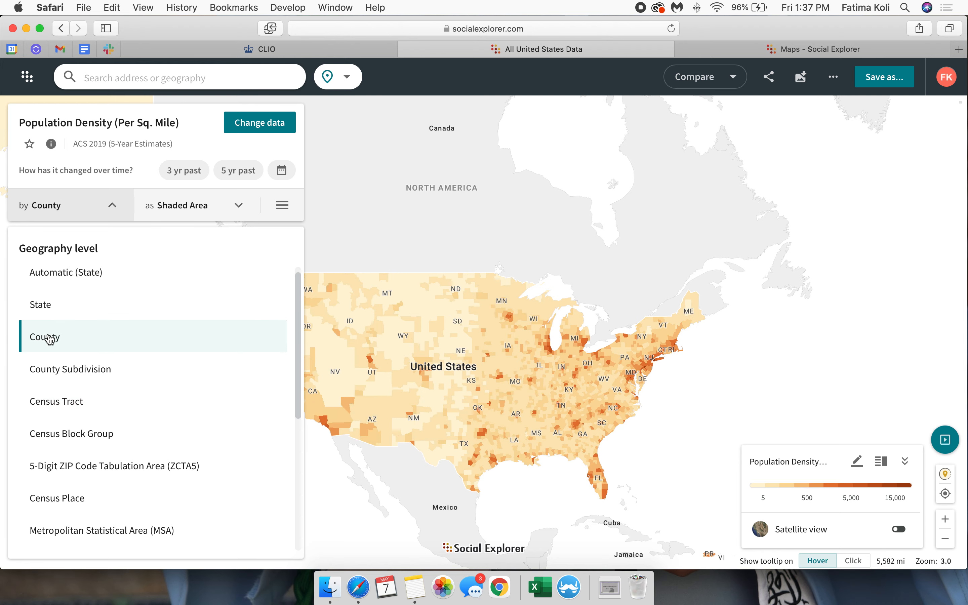
{"action": "left_click", "coordinate": [98, 208]}
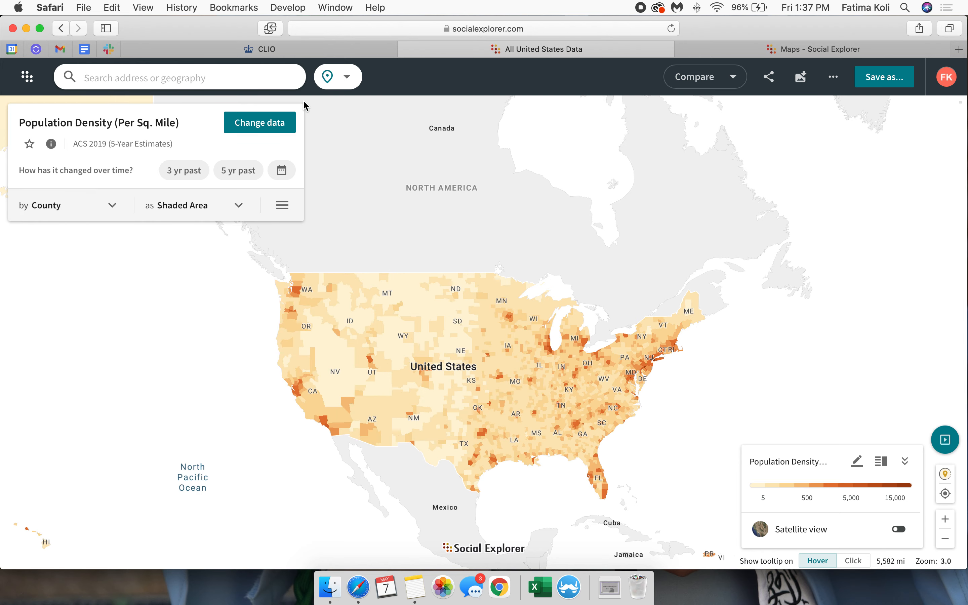
Step: Open the variable selection for the map and look through the 2019 data categories
{"action": "left_click", "coordinate": [271, 132]}
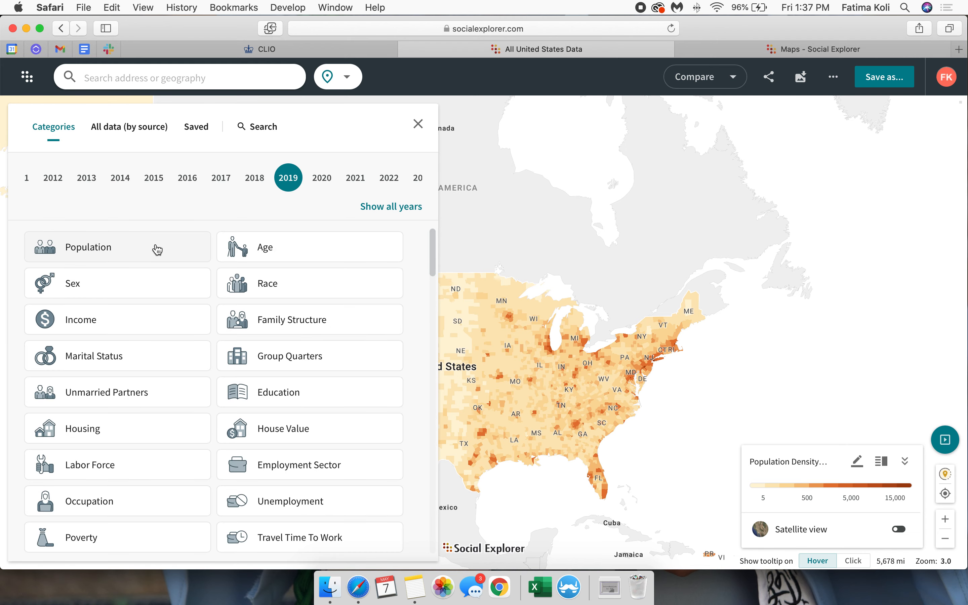
{"action": "scroll", "coordinate": [181, 422], "scroll_direction": "down", "scroll_amount": 3}
{"action": "scroll", "coordinate": [181, 422], "scroll_direction": "down", "scroll_amount": 5}
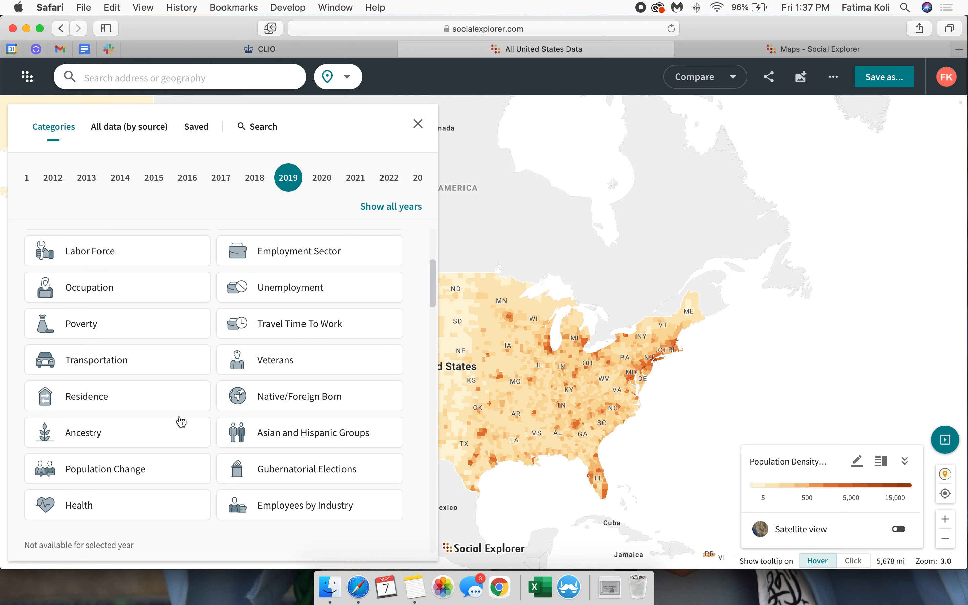
{"action": "scroll", "coordinate": [181, 422], "scroll_direction": "up", "scroll_amount": 3}
{"action": "scroll", "coordinate": [181, 422], "scroll_direction": "up", "scroll_amount": 5}
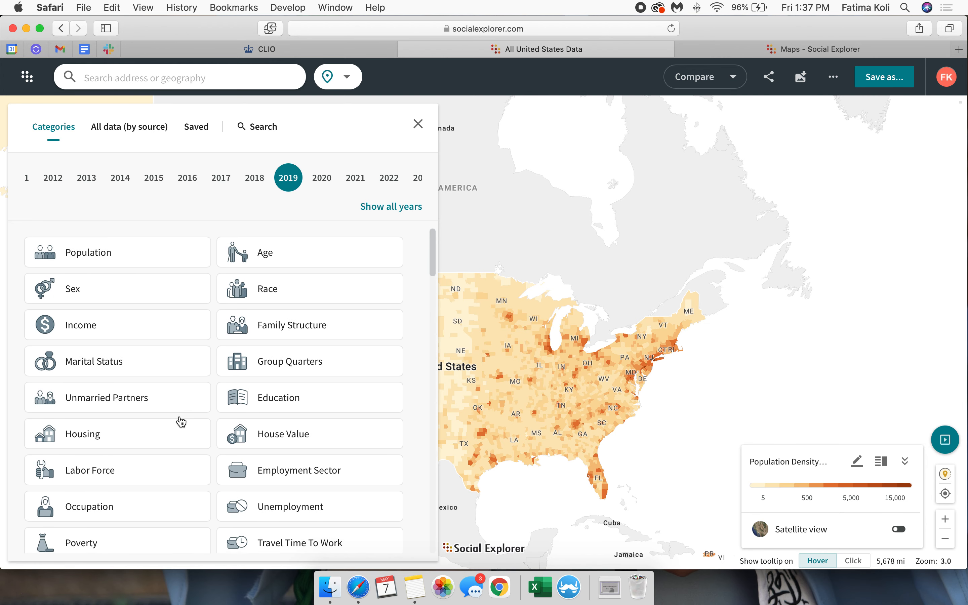
Step: Switch the variable selection to all data by source and choose Census 2000 as the source
{"action": "left_click", "coordinate": [128, 133]}
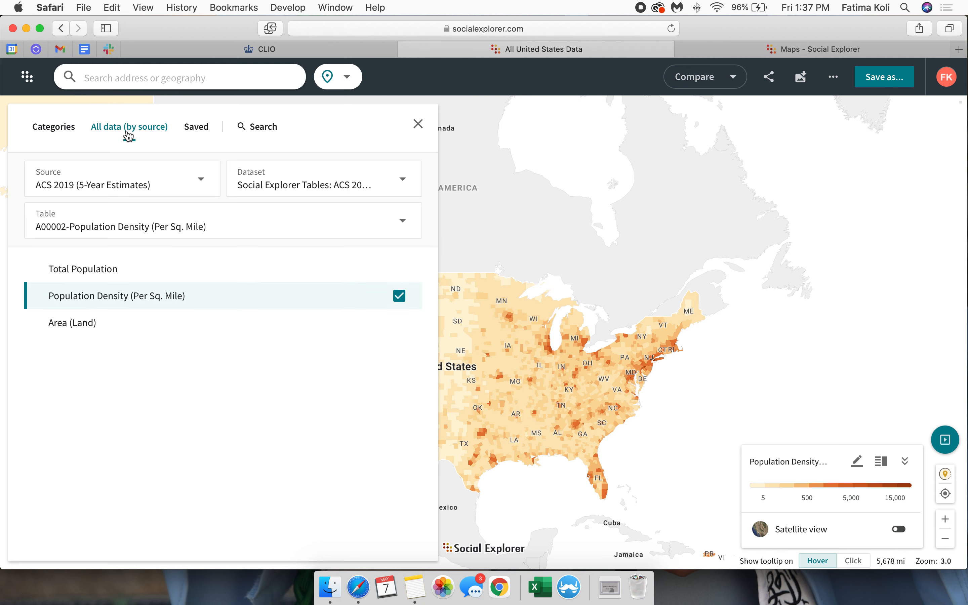
{"action": "left_click", "coordinate": [145, 186]}
{"action": "scroll", "coordinate": [119, 304], "scroll_direction": "down", "scroll_amount": 10}
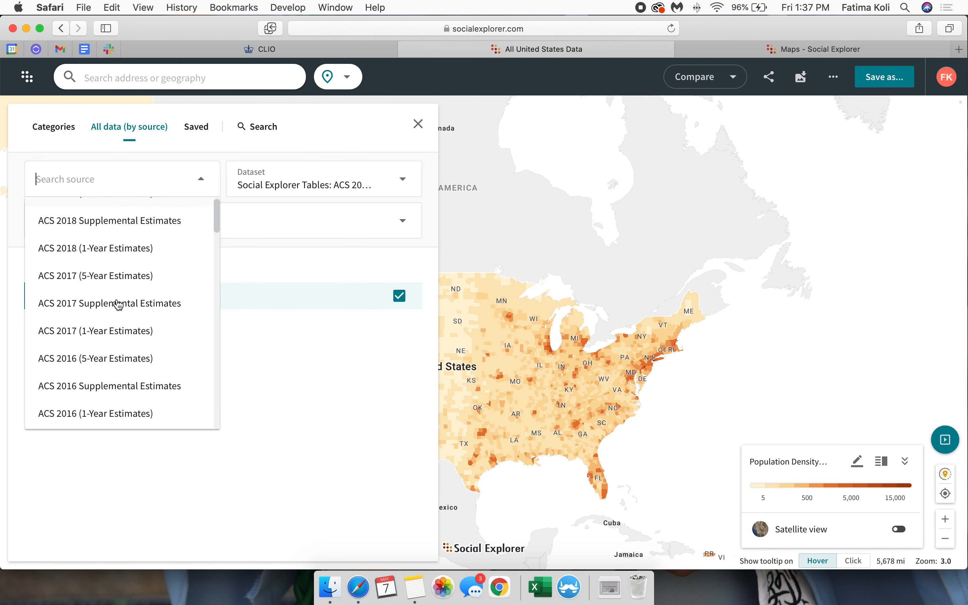
{"action": "scroll", "coordinate": [119, 304], "scroll_direction": "down", "scroll_amount": 1}
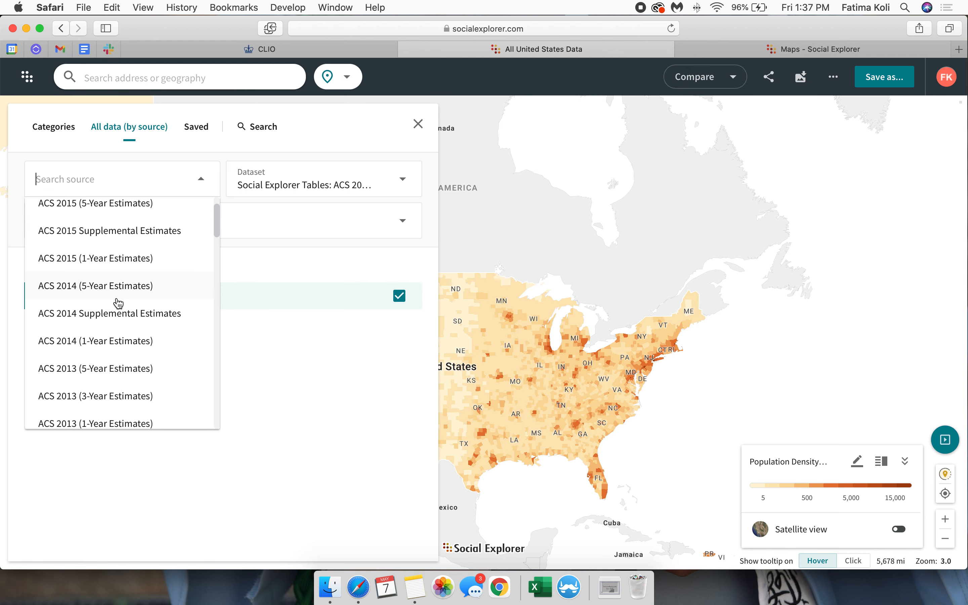
{"action": "scroll", "coordinate": [119, 305], "scroll_direction": "down", "scroll_amount": 20}
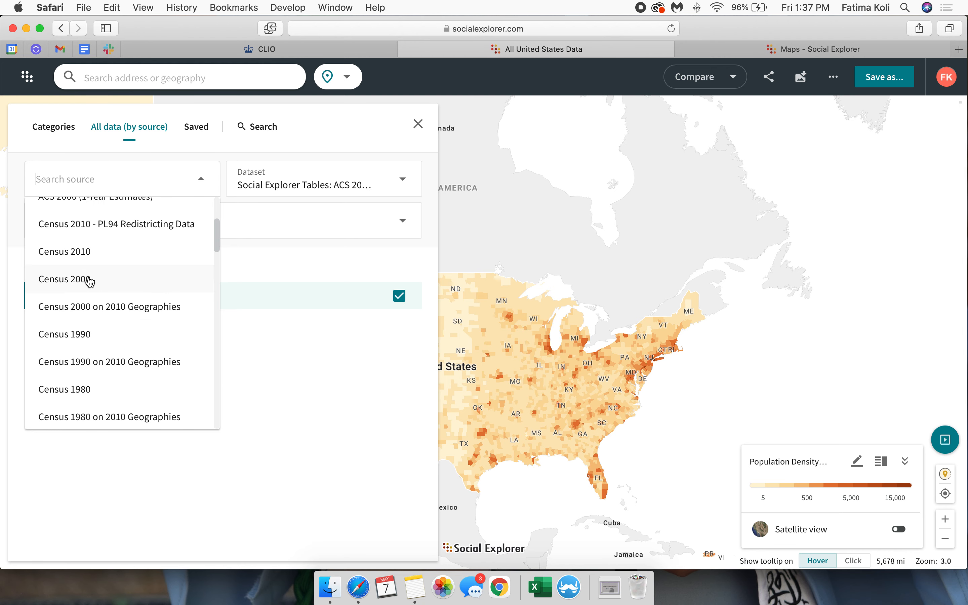
{"action": "scroll", "coordinate": [80, 296], "scroll_direction": "up", "scroll_amount": 1}
{"action": "left_click", "coordinate": [76, 307]}
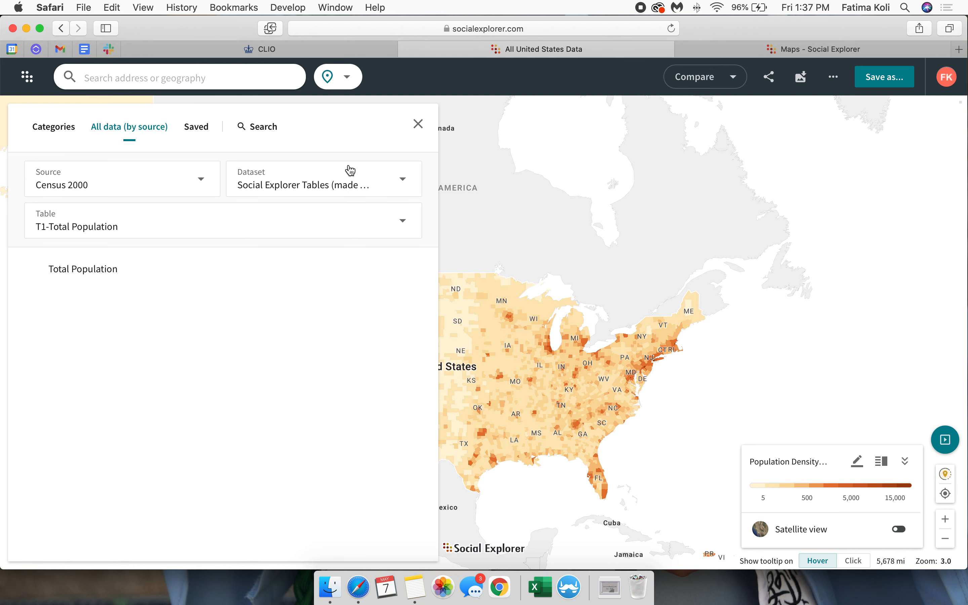
Step: Look through the tables available for the Census 2000 source
{"action": "left_click", "coordinate": [110, 221]}
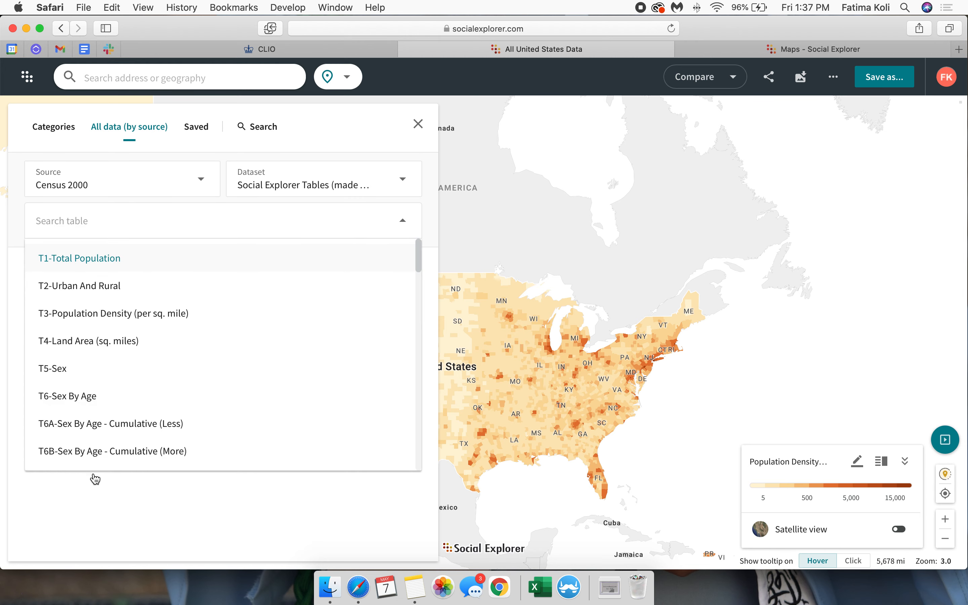
{"action": "scroll", "coordinate": [71, 341], "scroll_direction": "down", "scroll_amount": 4}
{"action": "scroll", "coordinate": [71, 346], "scroll_direction": "up", "scroll_amount": 4}
Step: Return to the data categories and map Median Household Income (In 2019 Inflation Adjusted Dollars) from the 2019 Income category
{"action": "left_click", "coordinate": [48, 133]}
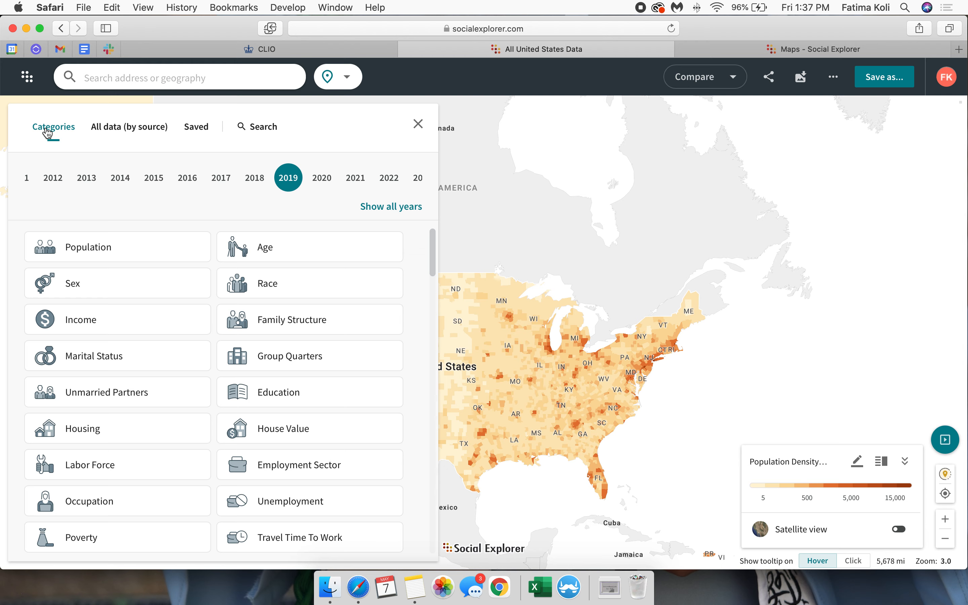
{"action": "left_click", "coordinate": [83, 330]}
{"action": "scroll", "coordinate": [126, 390], "scroll_direction": "down", "scroll_amount": 2}
{"action": "scroll", "coordinate": [125, 394], "scroll_direction": "up", "scroll_amount": 2}
{"action": "scroll", "coordinate": [185, 463], "scroll_direction": "down", "scroll_amount": 2}
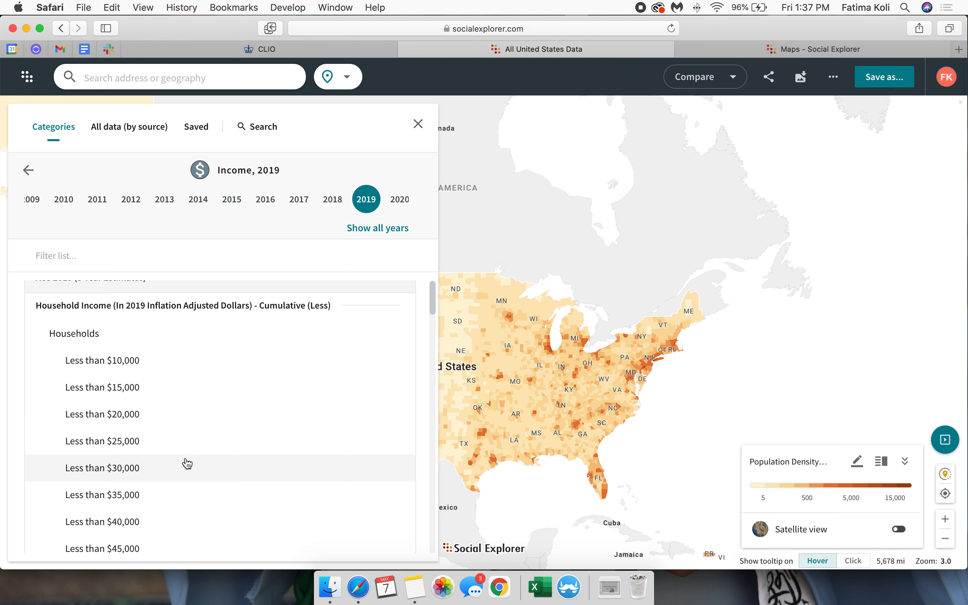
{"action": "scroll", "coordinate": [100, 320], "scroll_direction": "down", "scroll_amount": 2}
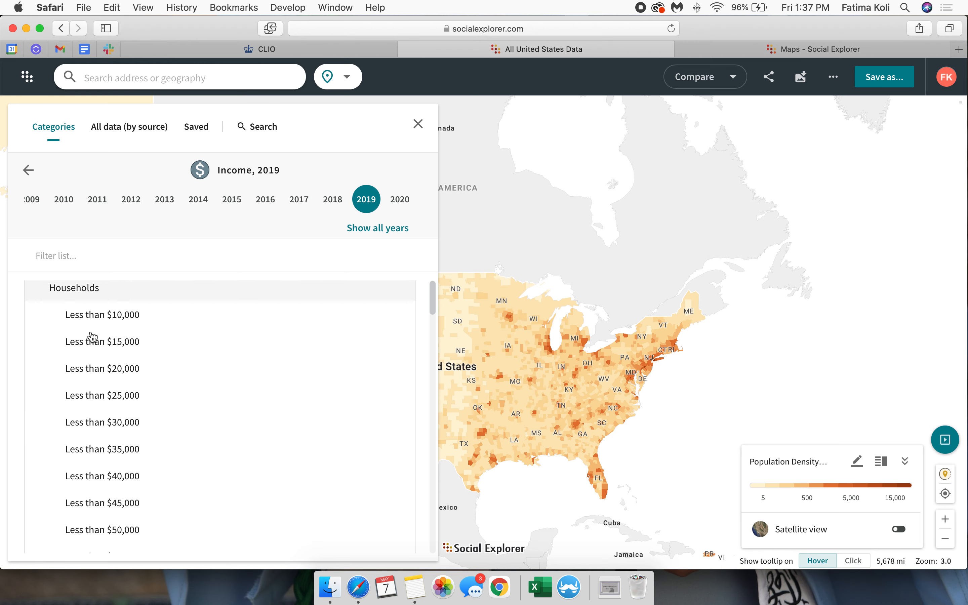
{"action": "scroll", "coordinate": [100, 429], "scroll_direction": "down", "scroll_amount": 15}
{"action": "scroll", "coordinate": [100, 445], "scroll_direction": "down", "scroll_amount": 5}
{"action": "scroll", "coordinate": [100, 445], "scroll_direction": "up", "scroll_amount": 6}
{"action": "scroll", "coordinate": [117, 306], "scroll_direction": "up", "scroll_amount": 5}
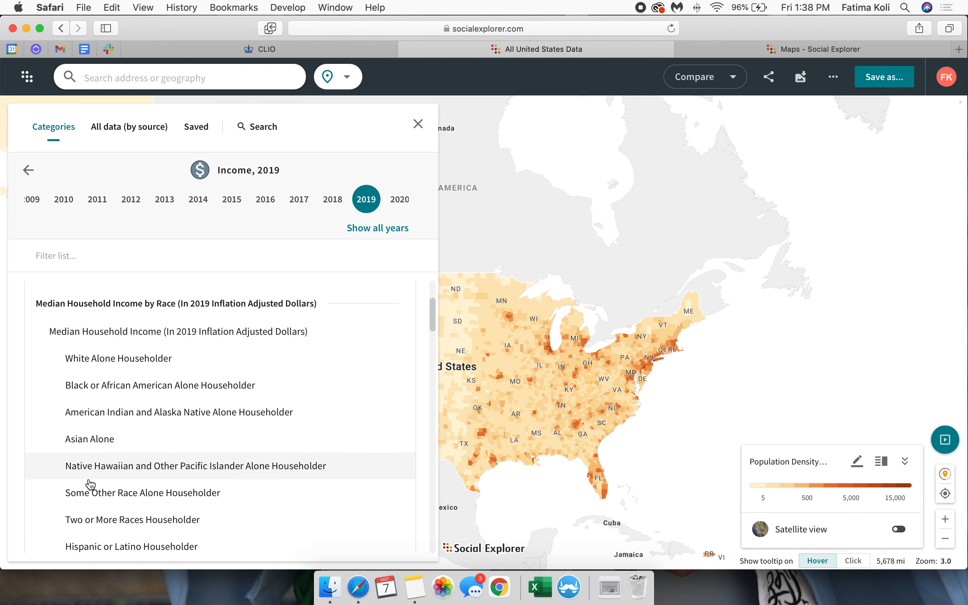
{"action": "scroll", "coordinate": [80, 485], "scroll_direction": "up", "scroll_amount": 5}
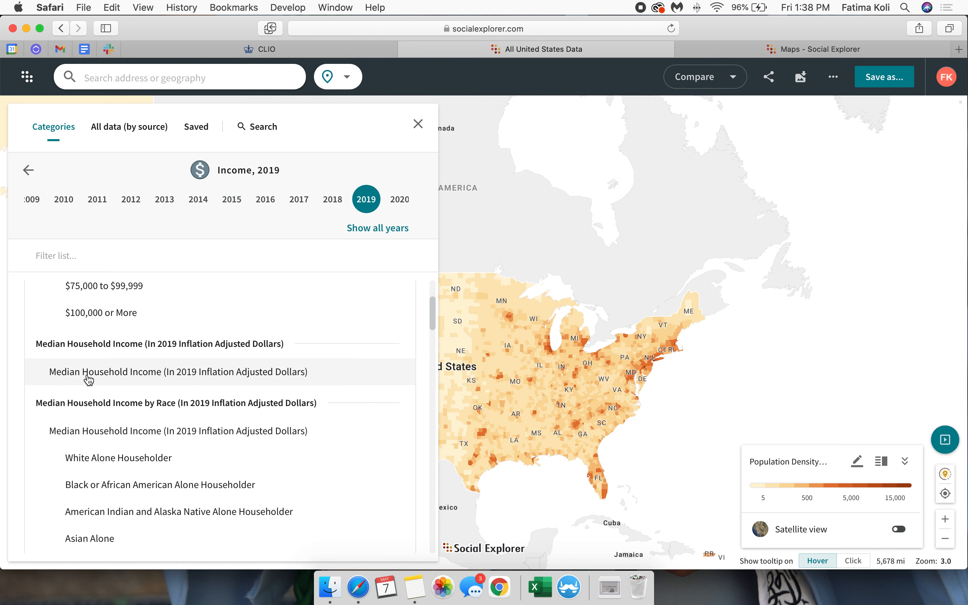
{"action": "left_click", "coordinate": [101, 378]}
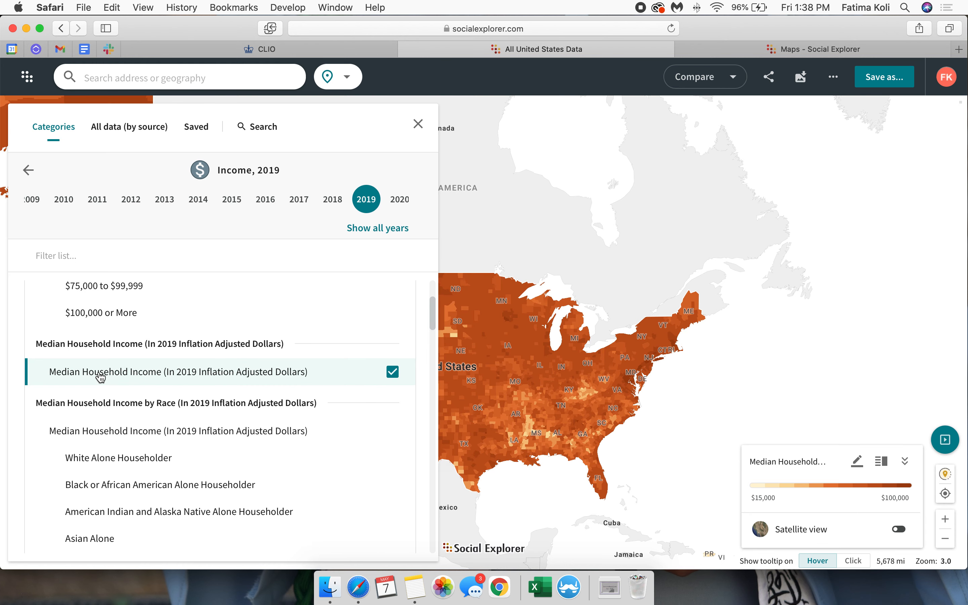
{"action": "left_click", "coordinate": [418, 124]}
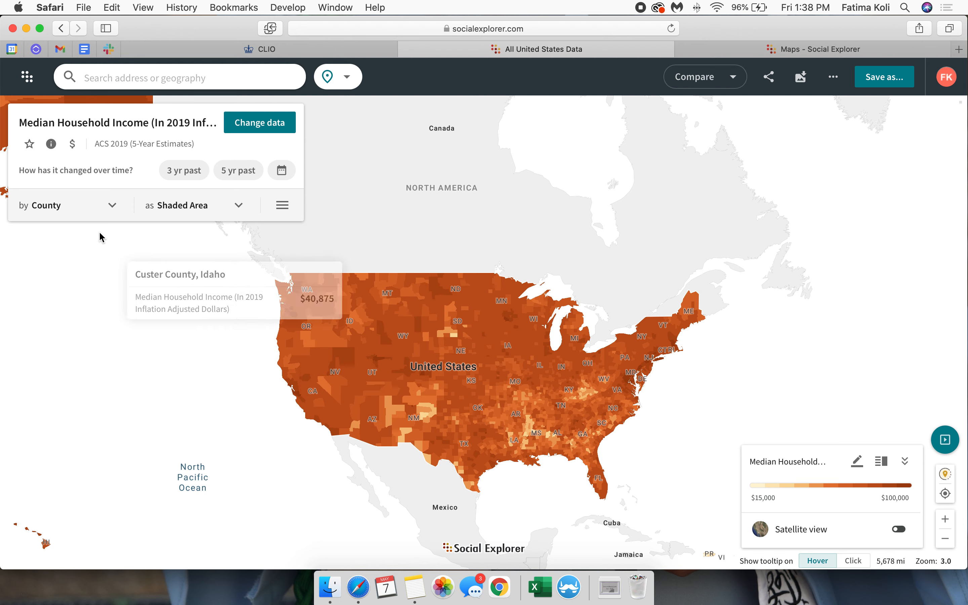
Step: Try the Census Tract and Census Block Group geography levels on the median household income map
{"action": "left_click", "coordinate": [63, 205]}
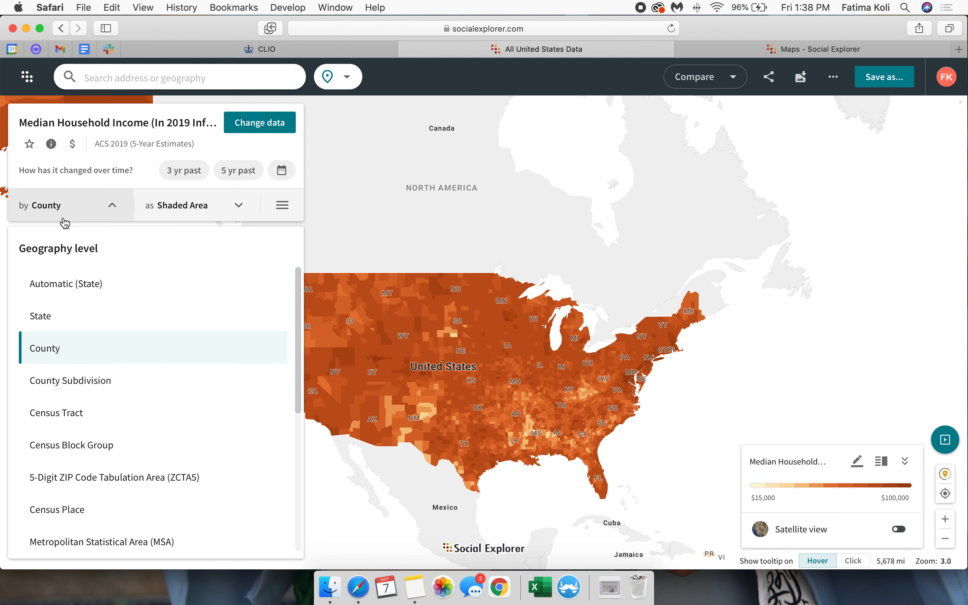
{"action": "left_click", "coordinate": [61, 420]}
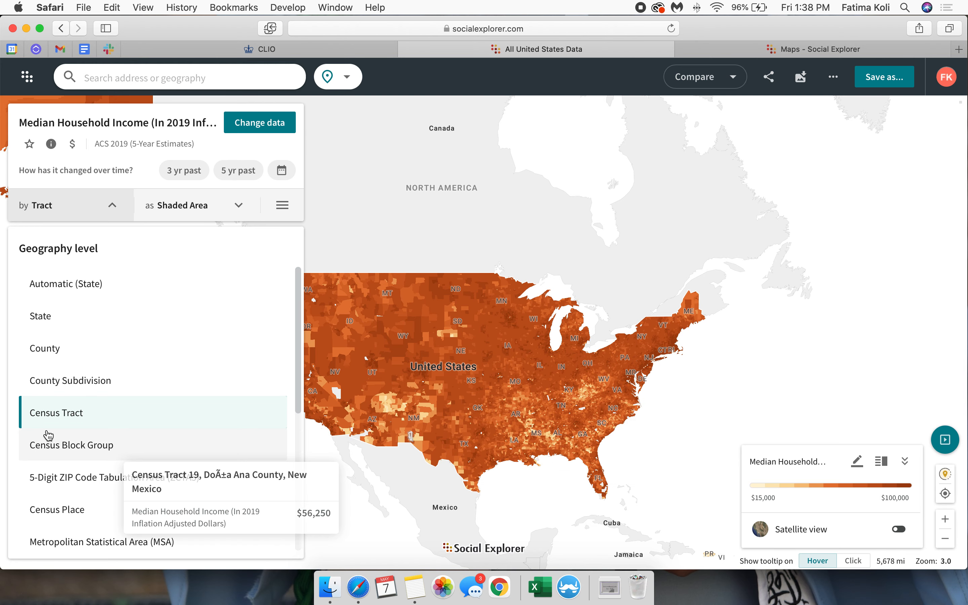
{"action": "scroll", "coordinate": [48, 435], "scroll_direction": "down", "scroll_amount": 1}
{"action": "scroll", "coordinate": [111, 478], "scroll_direction": "down", "scroll_amount": 3}
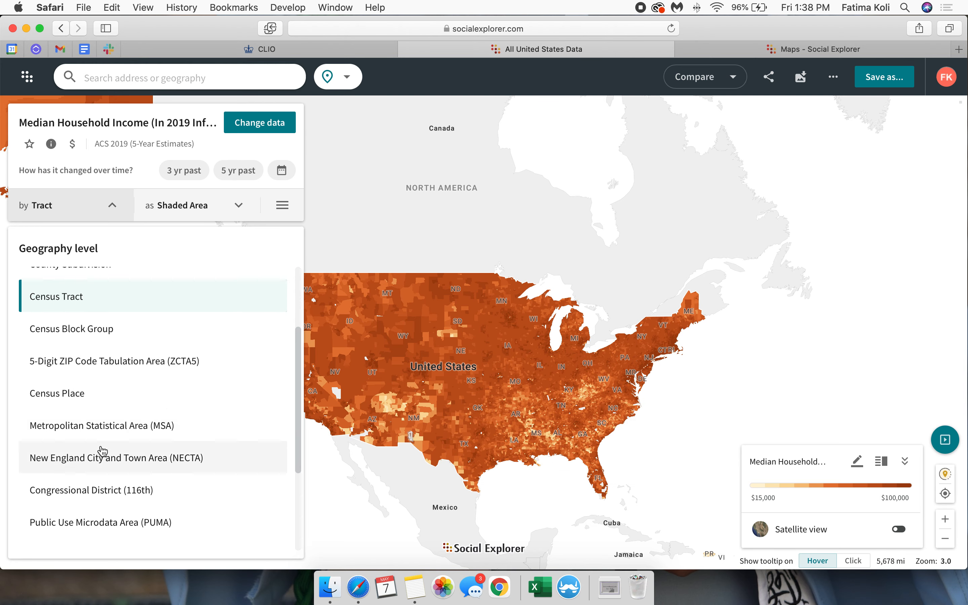
{"action": "left_click", "coordinate": [93, 340]}
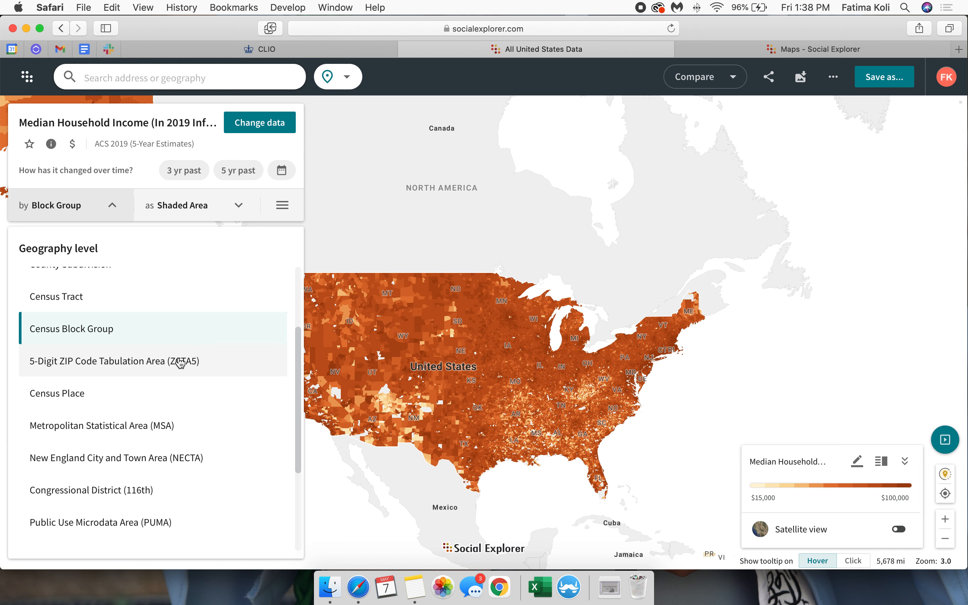
Step: Set the income map's geography level back to County and close the list of levels
{"action": "scroll", "coordinate": [164, 335], "scroll_direction": "up", "scroll_amount": 3}
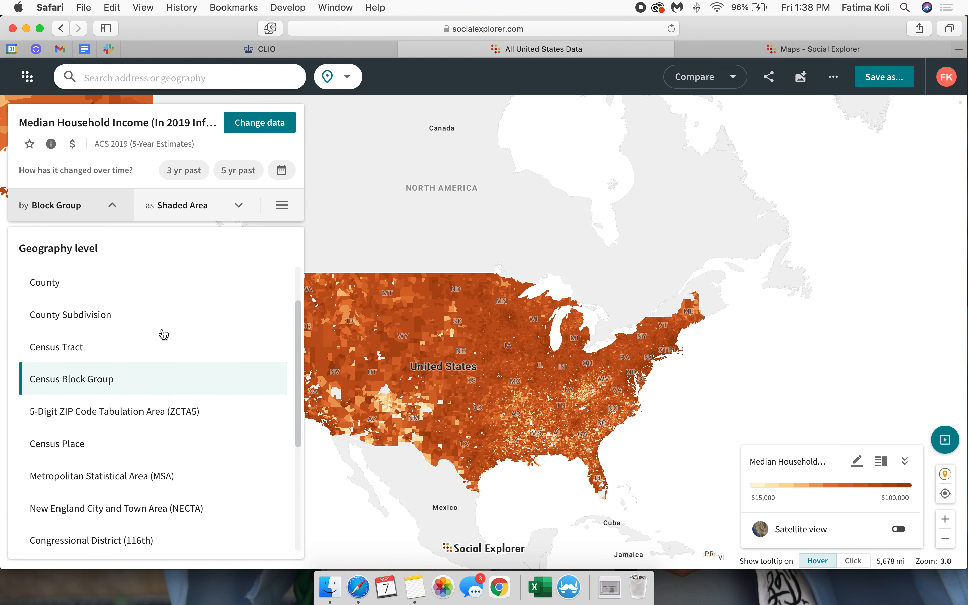
{"action": "scroll", "coordinate": [164, 334], "scroll_direction": "up", "scroll_amount": 2}
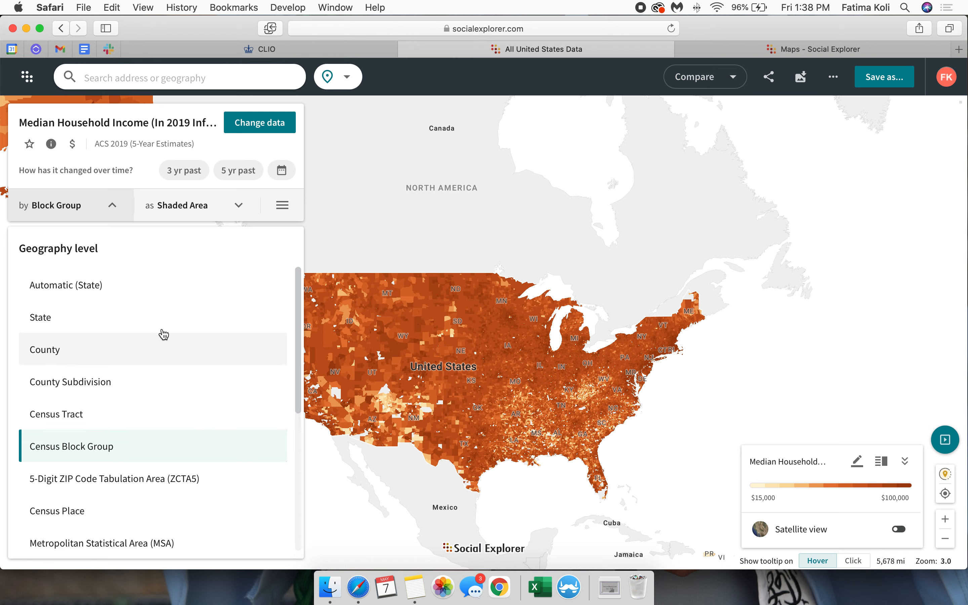
{"action": "left_click", "coordinate": [76, 351]}
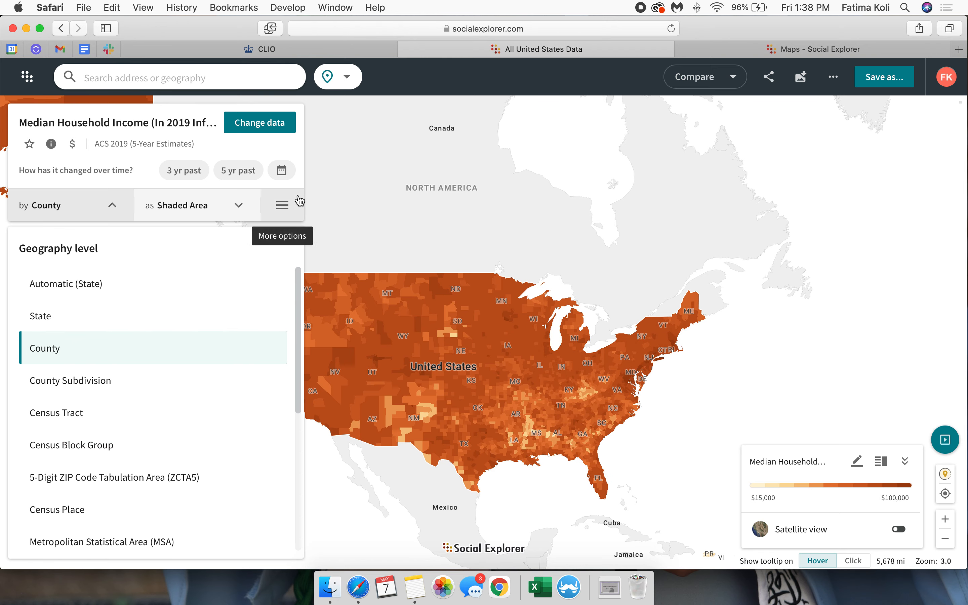
{"action": "left_click", "coordinate": [145, 168]}
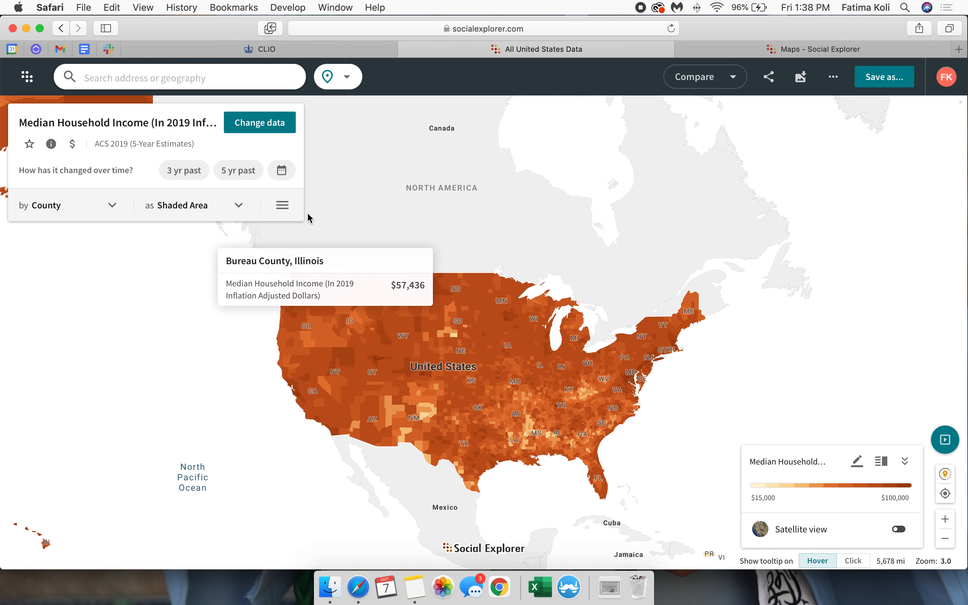
Step: Show how median household income changed over the past 5 years and check the map's additional options
{"action": "left_click", "coordinate": [239, 176]}
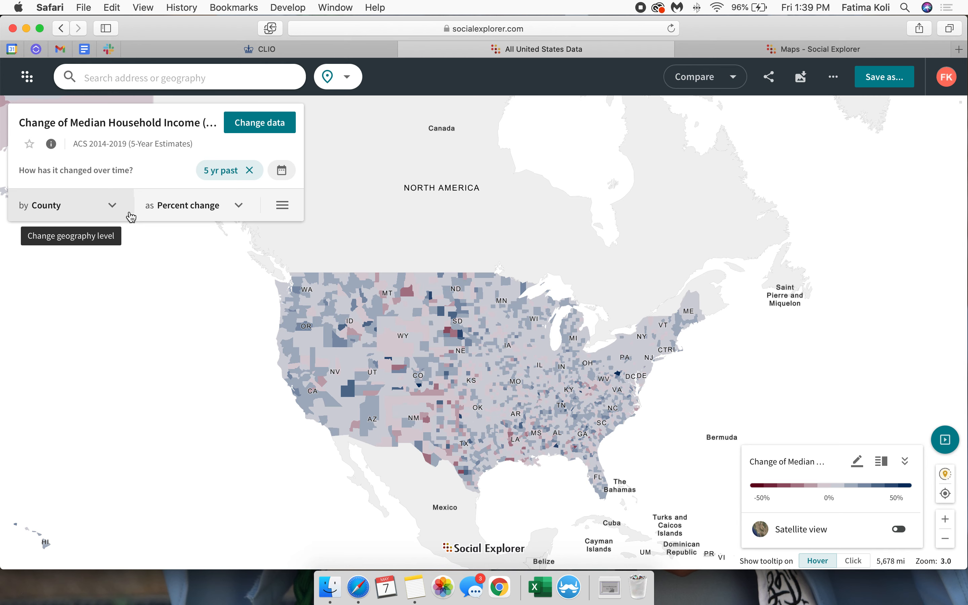
{"action": "left_click", "coordinate": [284, 212]}
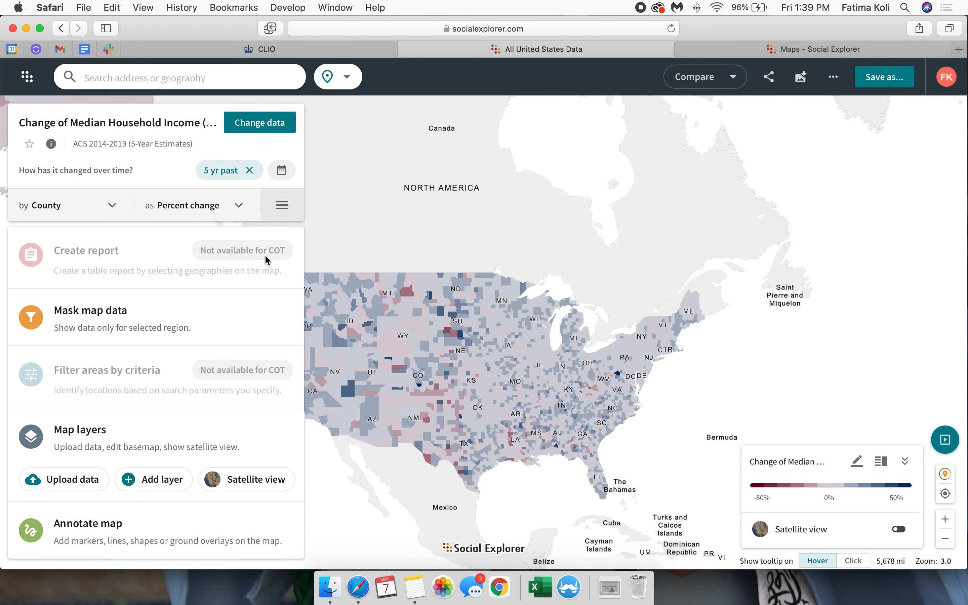
{"action": "left_click", "coordinate": [276, 206]}
Step: Look through the color palettes for the percent change map and remove the 5-year comparison
{"action": "left_click", "coordinate": [207, 208]}
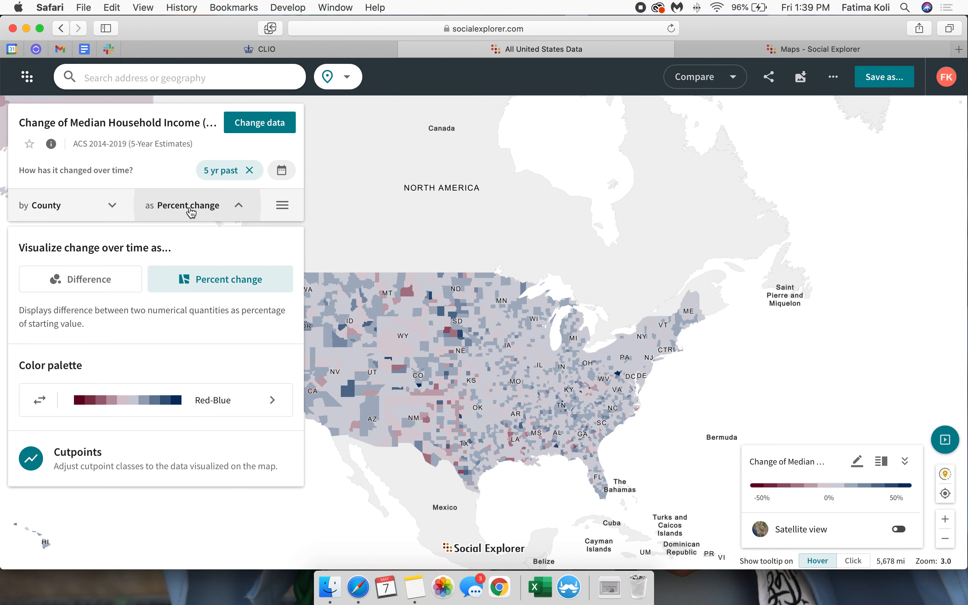
{"action": "left_click", "coordinate": [232, 409]}
{"action": "scroll", "coordinate": [195, 450], "scroll_direction": "down", "scroll_amount": 10}
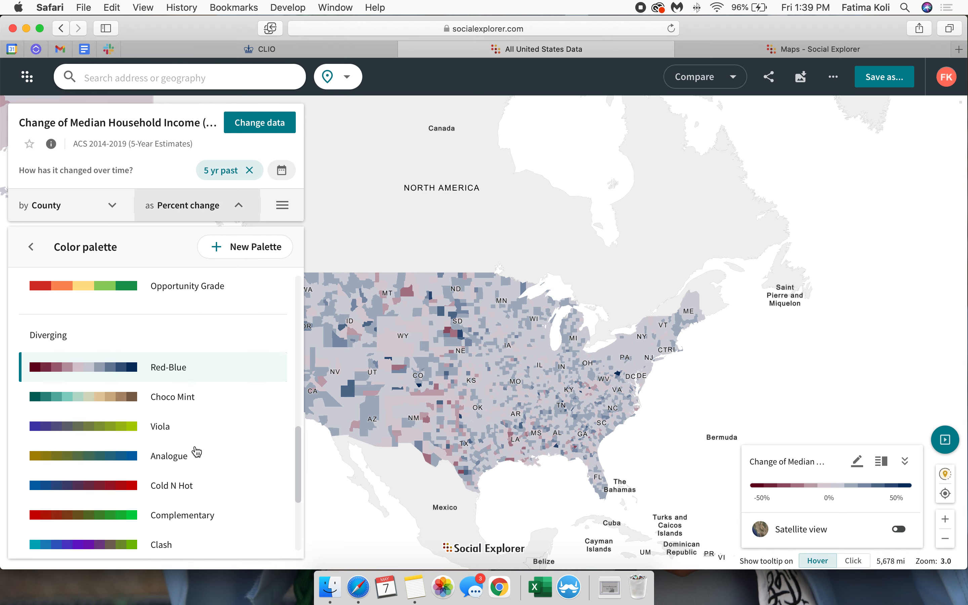
{"action": "scroll", "coordinate": [196, 452], "scroll_direction": "up", "scroll_amount": 10}
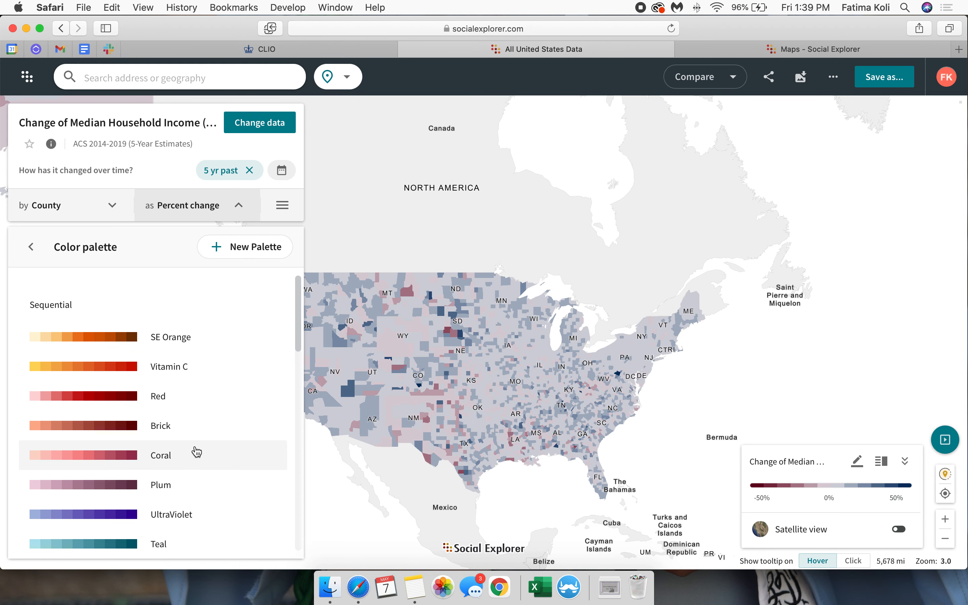
{"action": "left_click", "coordinate": [33, 248]}
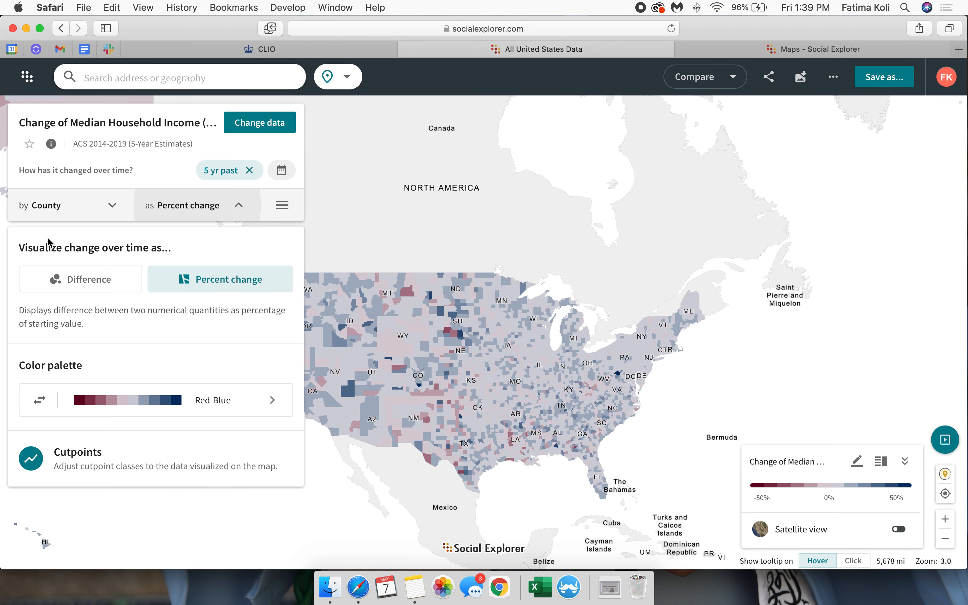
{"action": "left_click", "coordinate": [250, 172]}
{"action": "left_click", "coordinate": [251, 175]}
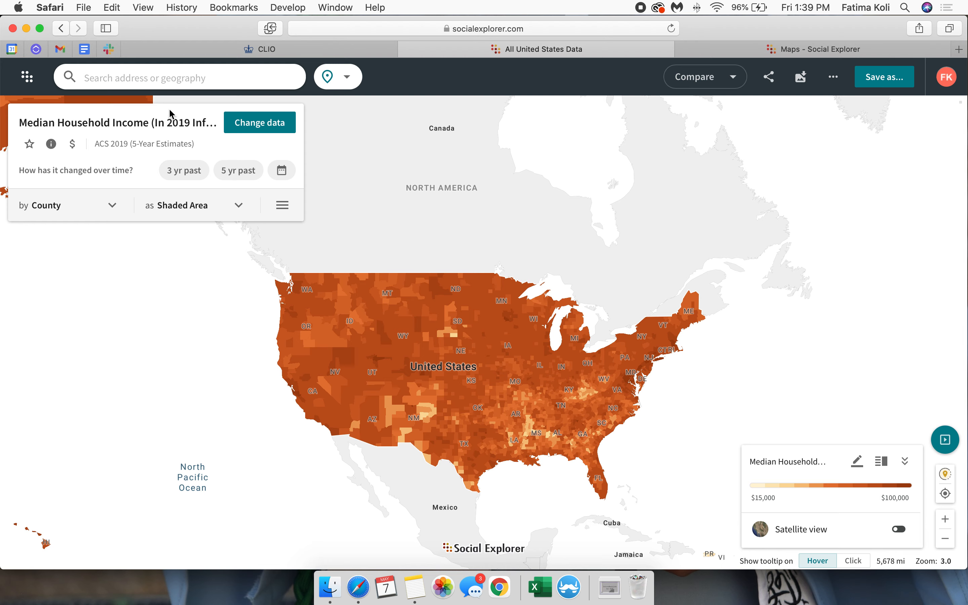
Step: Search the map for "new york" and go to the state of New York
{"action": "left_click", "coordinate": [169, 81]}
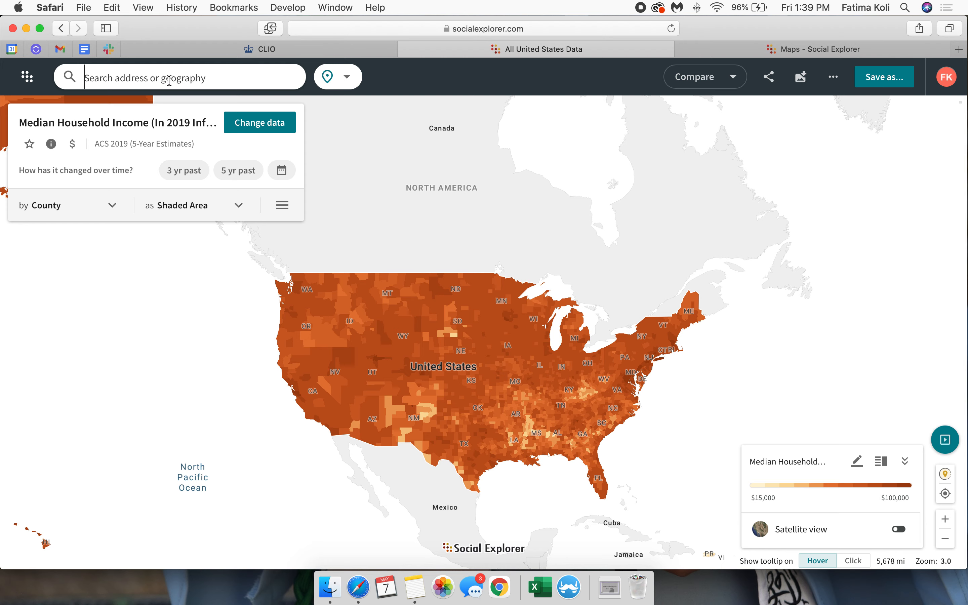
{"action": "type", "text": "nw"}
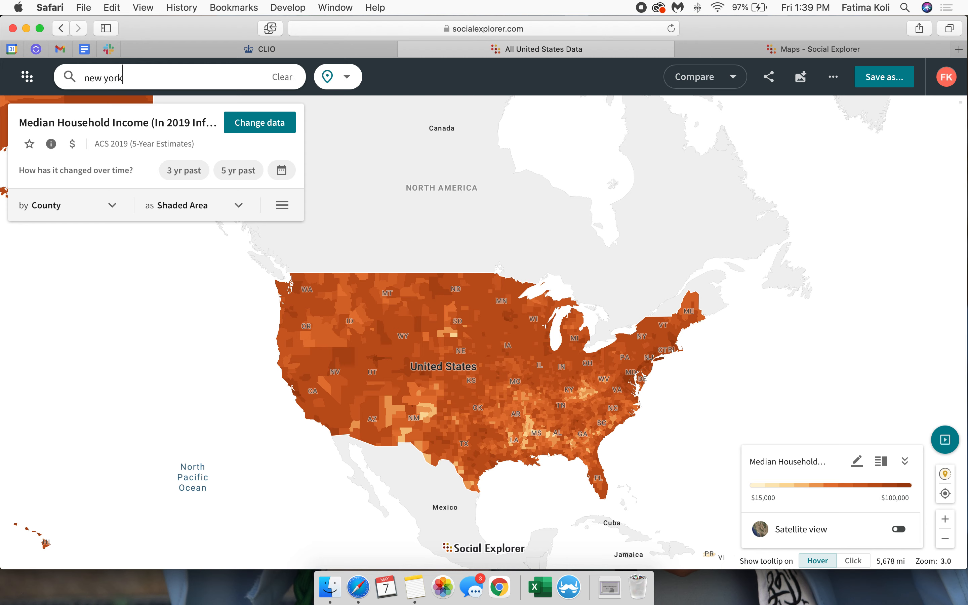
{"action": "type", "text": "w york"}
{"action": "left_click", "coordinate": [72, 100]}
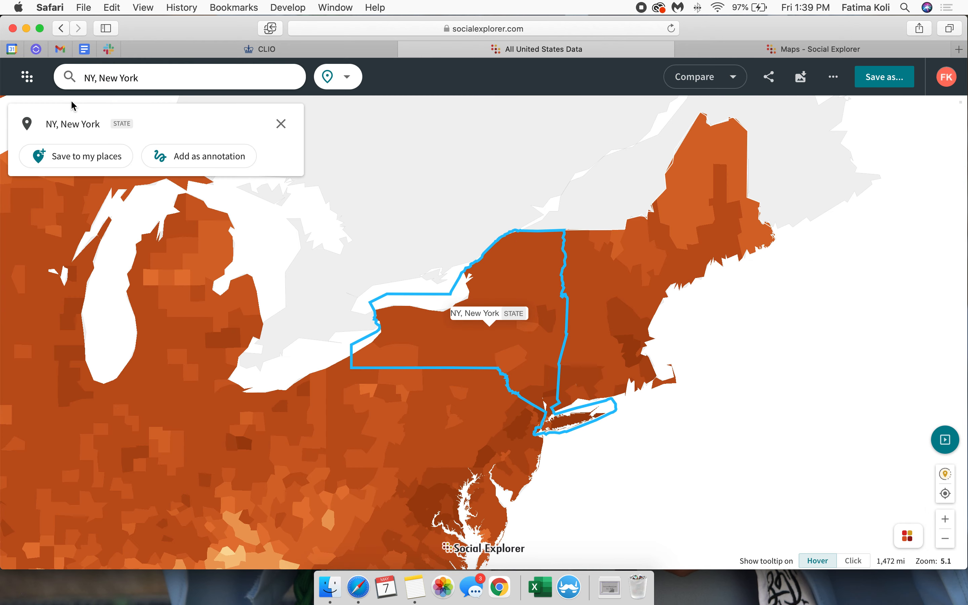
Step: Move the map to the place New York, NY using the search suggestions and dismiss its location details
{"action": "left_click", "coordinate": [80, 78]}
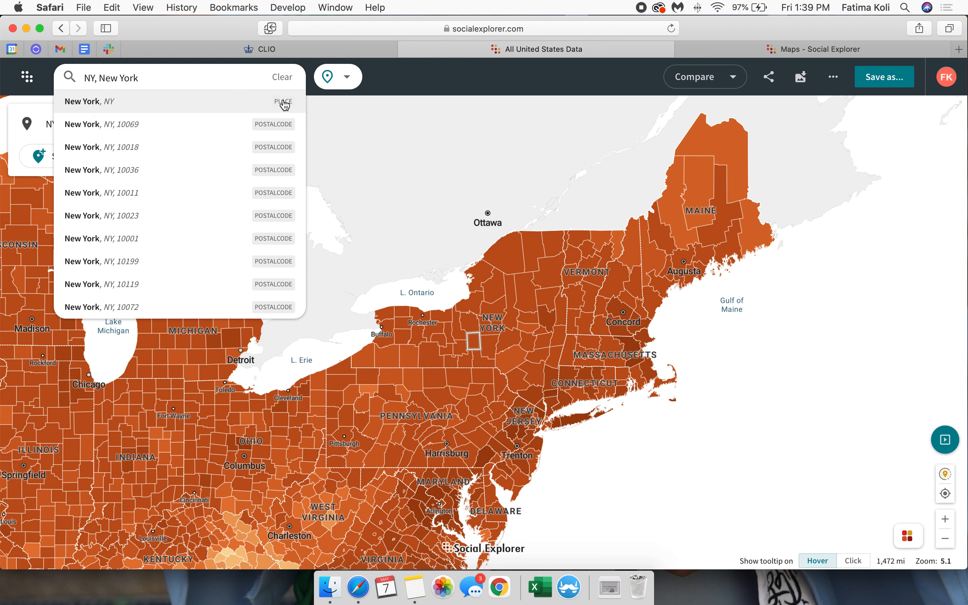
{"action": "left_click", "coordinate": [256, 102]}
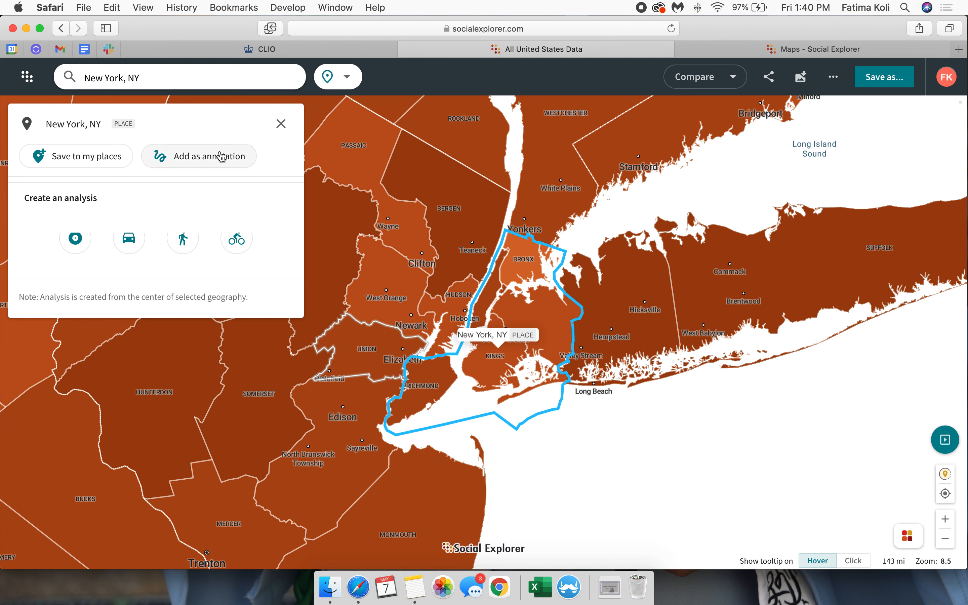
{"action": "left_click", "coordinate": [281, 124]}
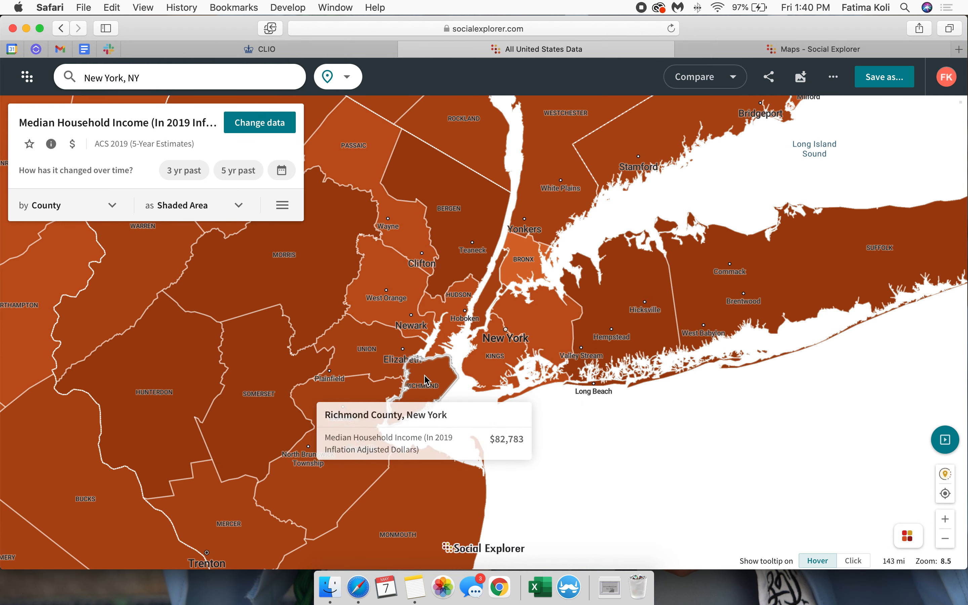
Step: Mask the map data by county to New York, Bronx, Queens, Kings and Richmond counties in New York
{"action": "left_click", "coordinate": [283, 206]}
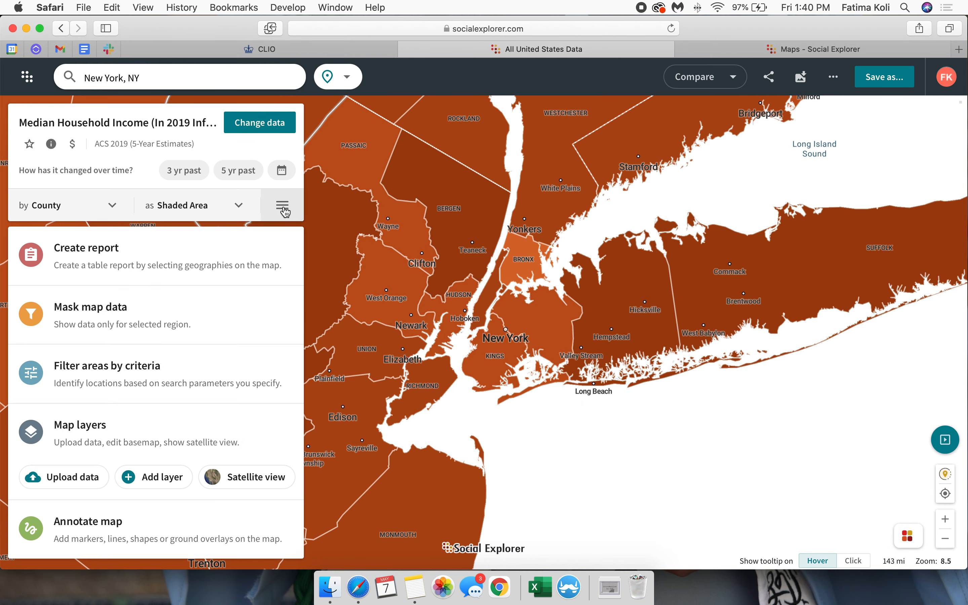
{"action": "left_click", "coordinate": [137, 316]}
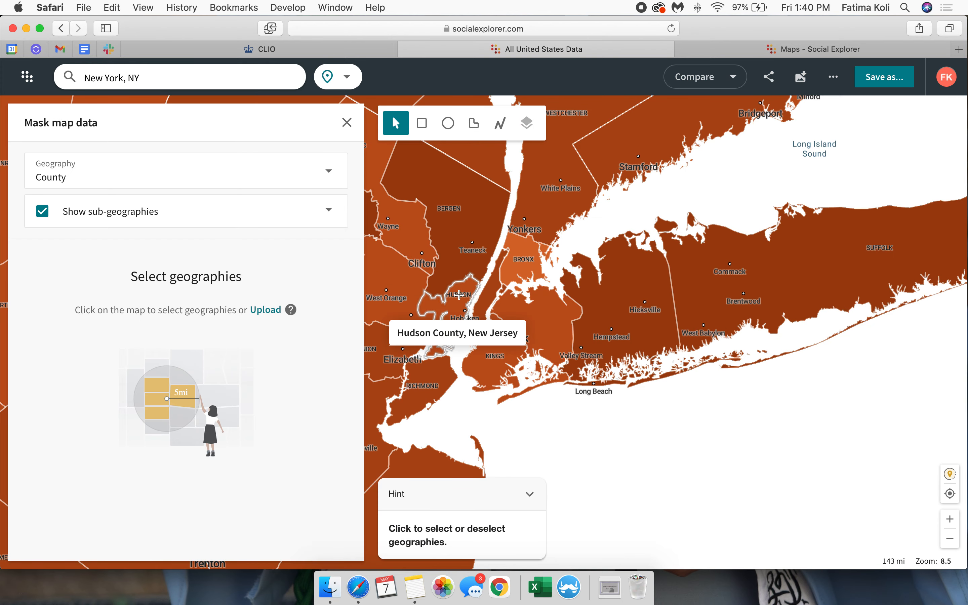
{"action": "scroll", "coordinate": [456, 298], "scroll_direction": "up", "scroll_amount": 3}
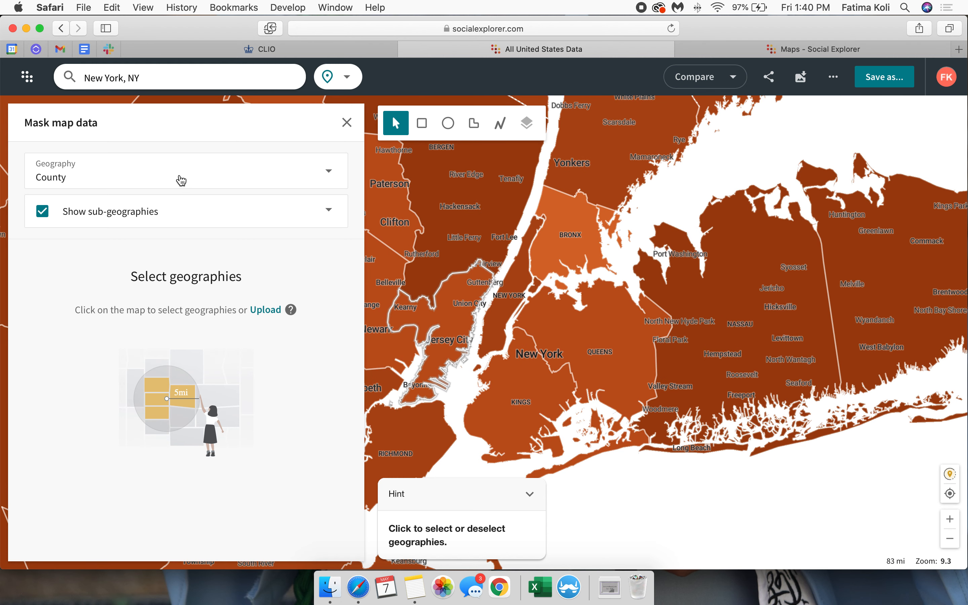
{"action": "left_click", "coordinate": [506, 297]}
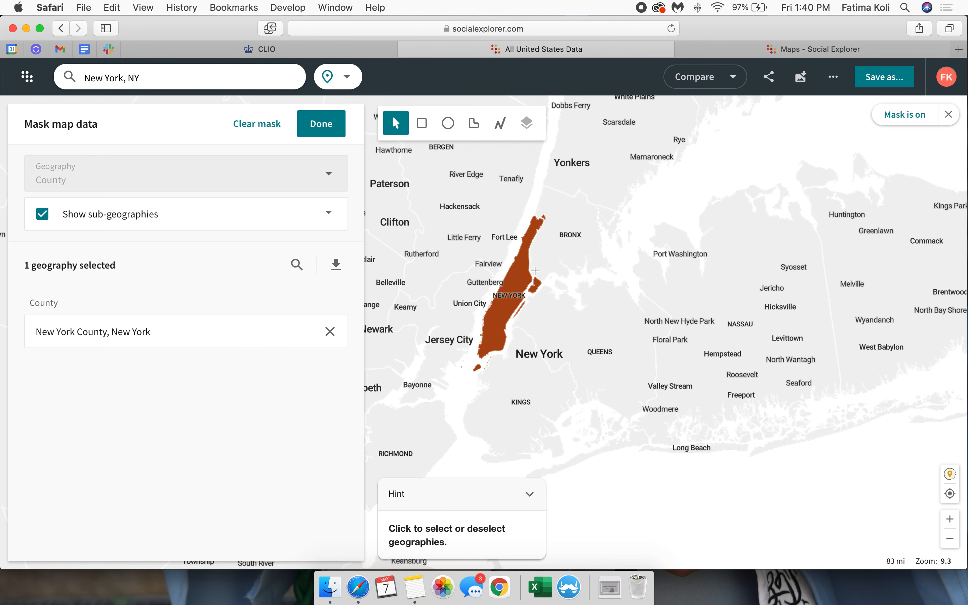
{"action": "left_click", "coordinate": [572, 236]}
{"action": "left_click", "coordinate": [601, 345]}
{"action": "left_click", "coordinate": [514, 381]}
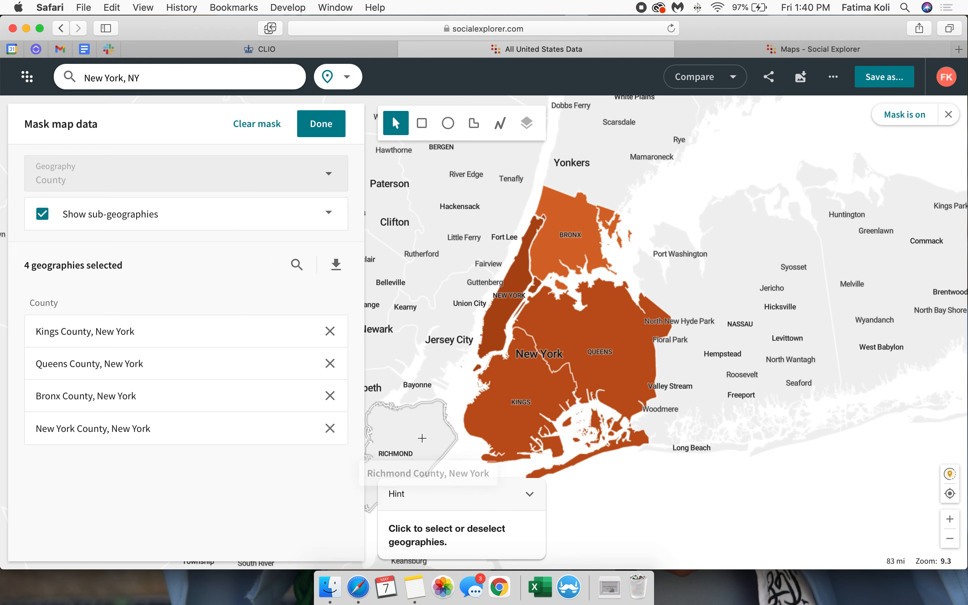
{"action": "left_click", "coordinate": [422, 438]}
{"action": "left_click", "coordinate": [325, 124]}
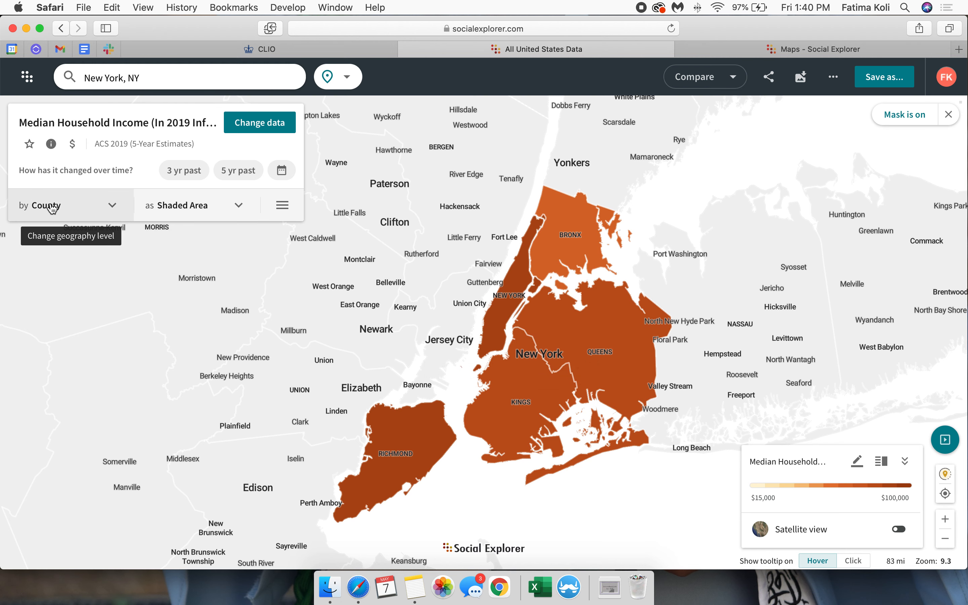
Step: Change the geography level of the masked income map to Census Tract
{"action": "left_click", "coordinate": [52, 207]}
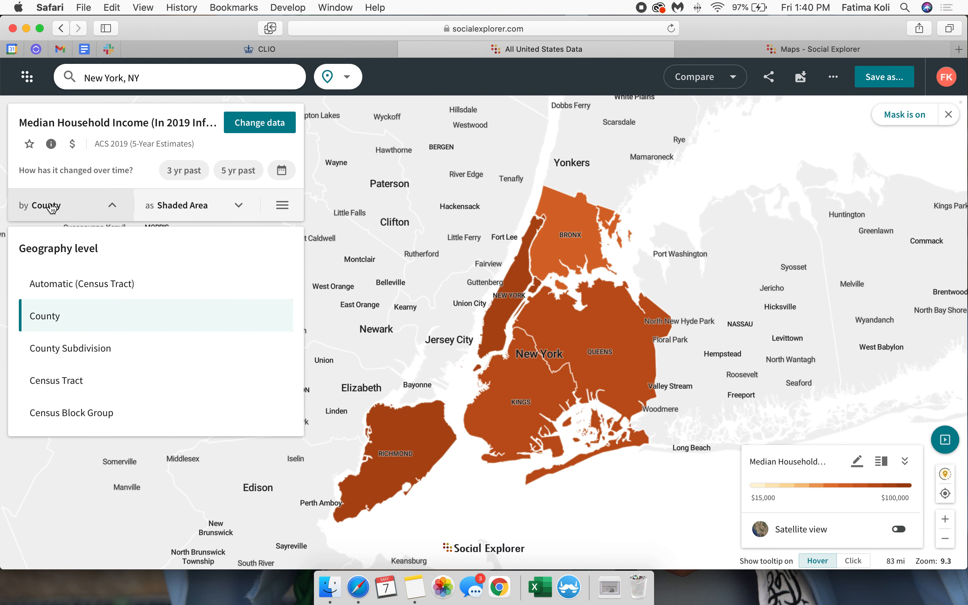
{"action": "mouse_move", "coordinate": [493, 299]}
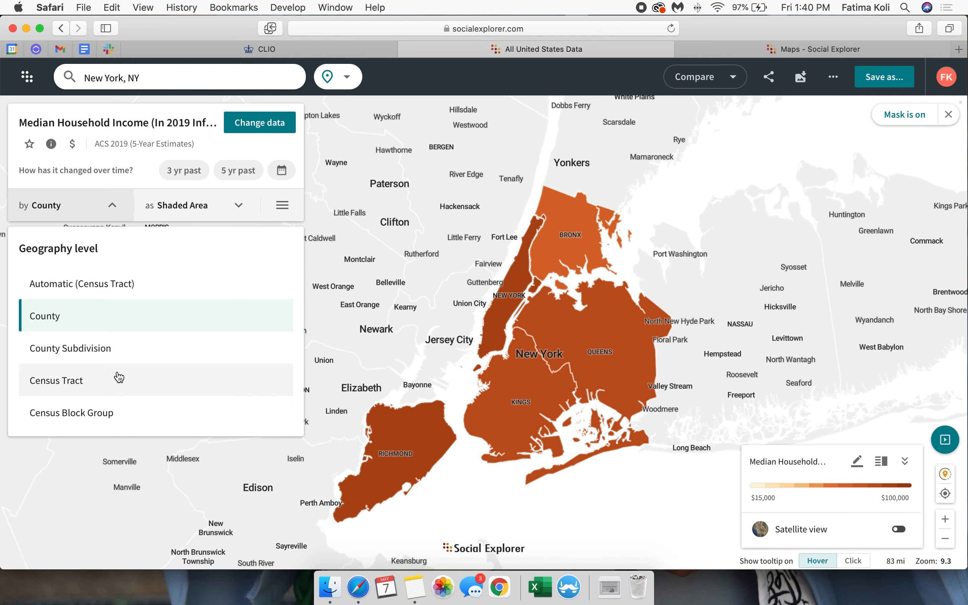
{"action": "left_click", "coordinate": [59, 387]}
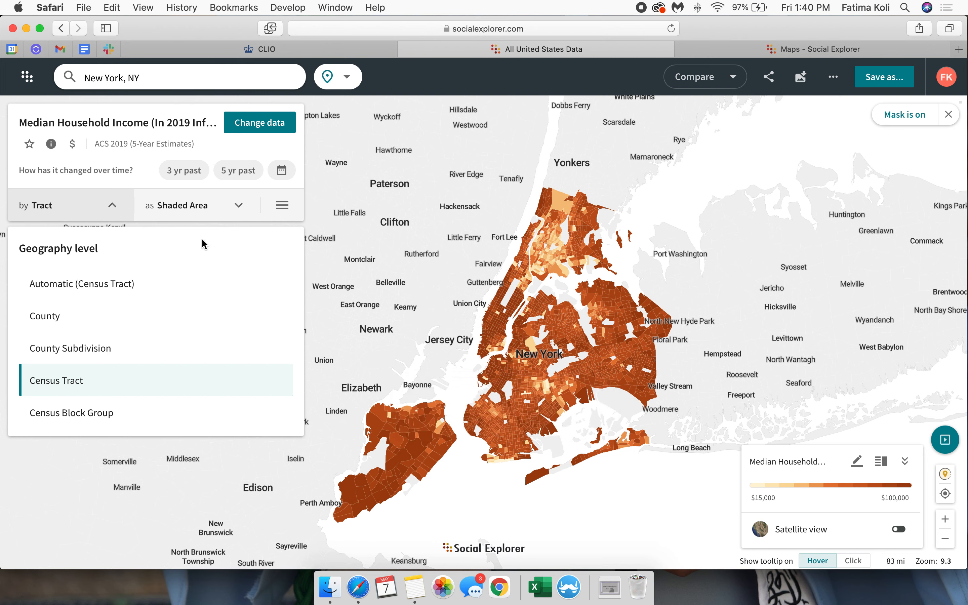
{"action": "left_click", "coordinate": [109, 200]}
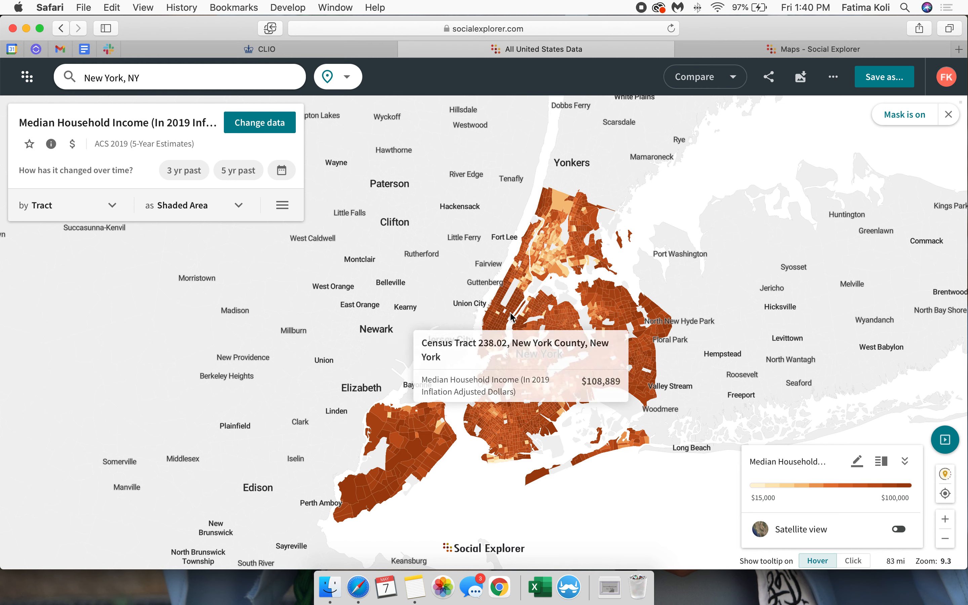
Step: Search the map for "Morningside heights" and go to the place Morningside Heights, NY
{"action": "left_click", "coordinate": [194, 74]}
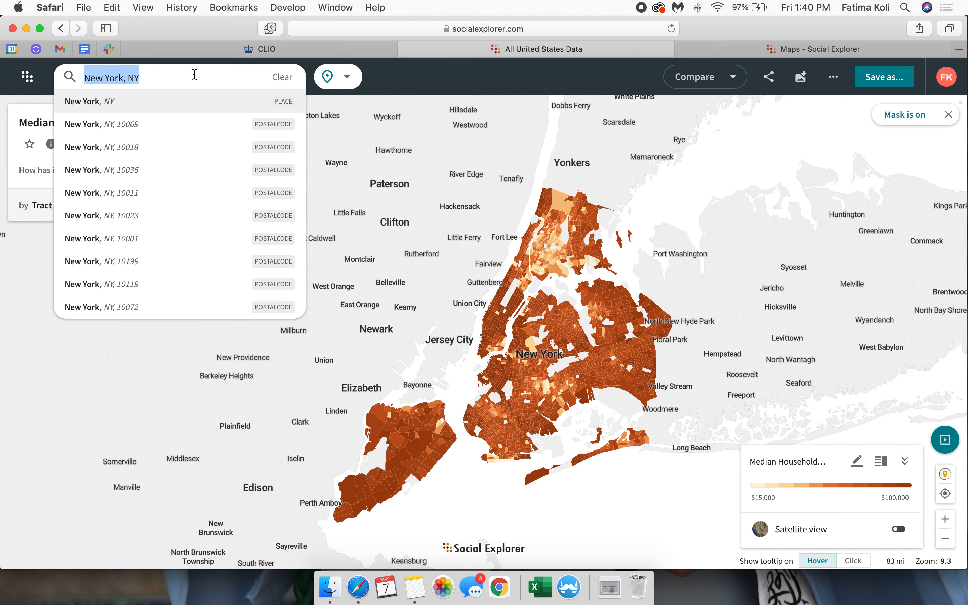
{"action": "type", "text": "m"}
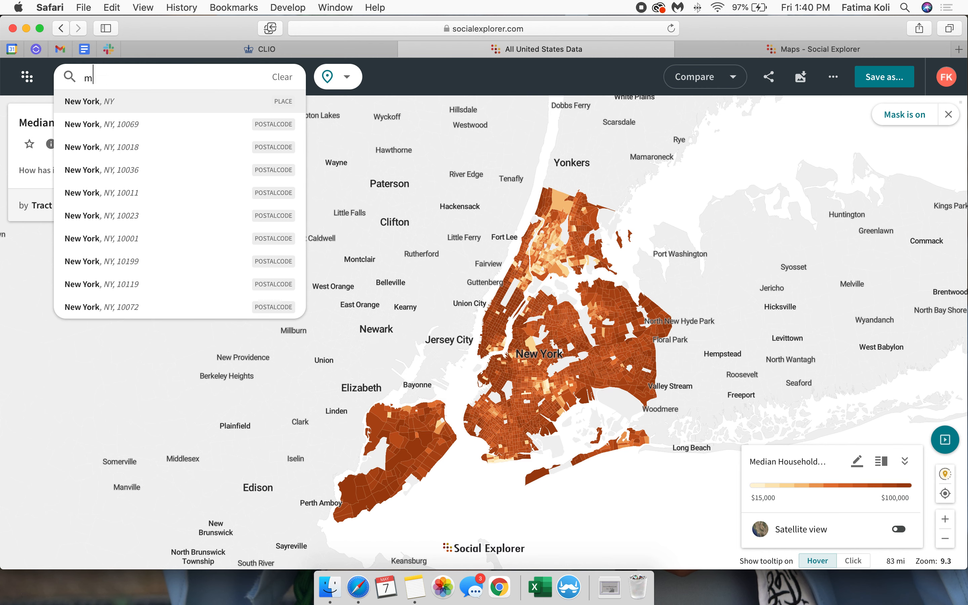
{"action": "type", "text": "orningside hig"}
{"action": "type", "text": "ights"}
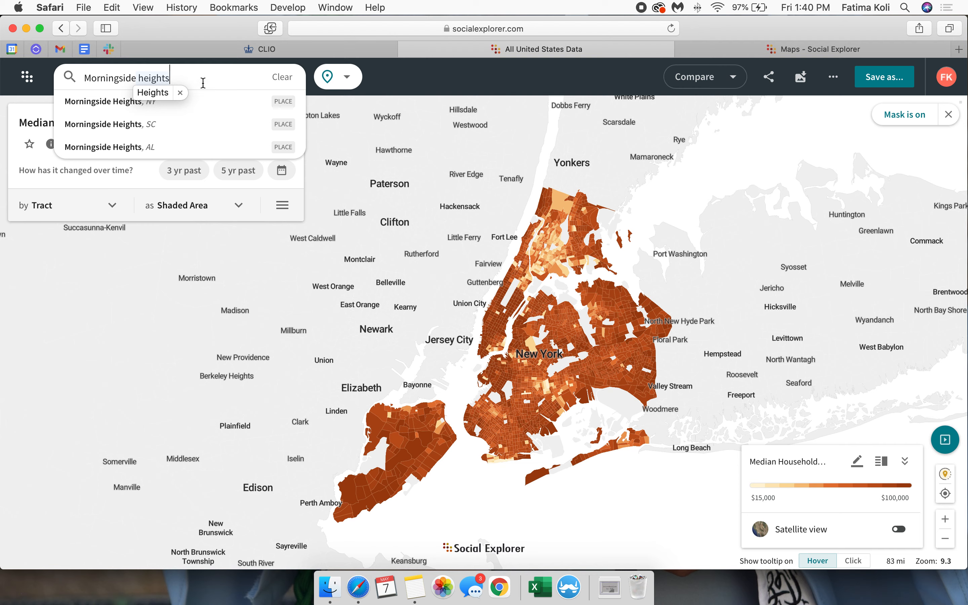
{"action": "left_click", "coordinate": [147, 102]}
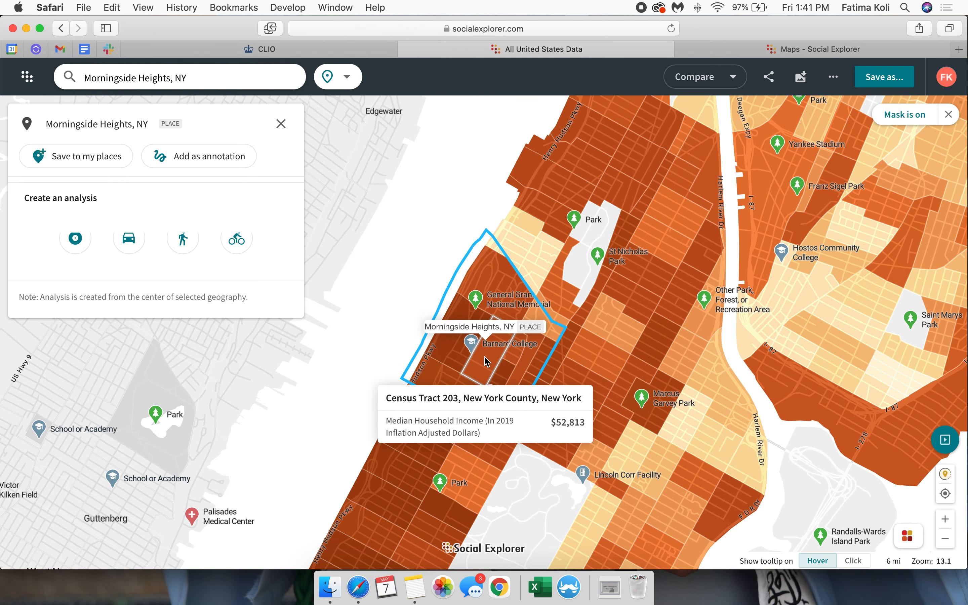
Step: Add the Morningside Heights boundary as an annotation, close its location details and view its outline within the city
{"action": "left_click", "coordinate": [208, 165]}
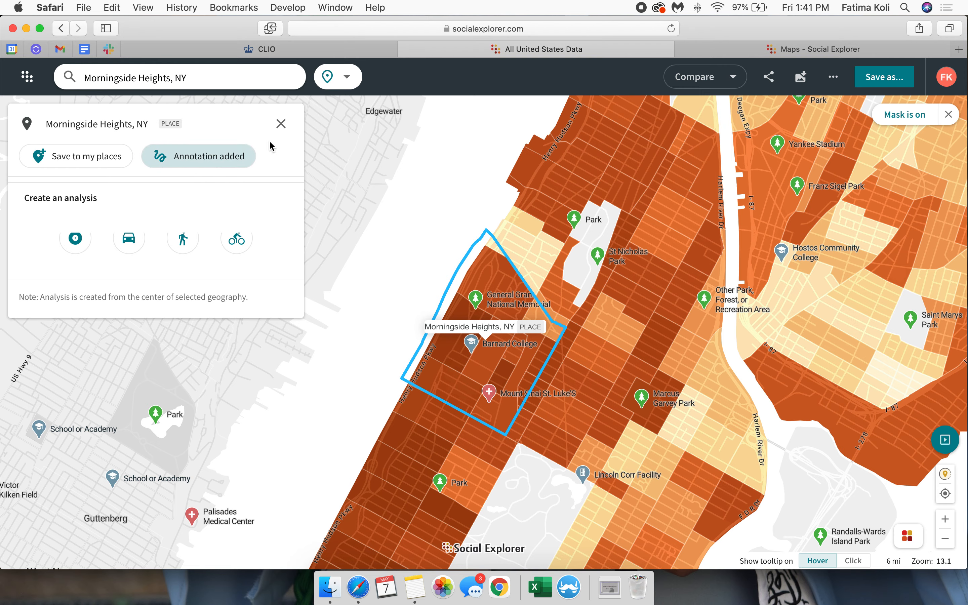
{"action": "left_click", "coordinate": [280, 124]}
{"action": "scroll", "coordinate": [384, 300], "scroll_direction": "down", "scroll_amount": 3}
{"action": "scroll", "coordinate": [384, 306], "scroll_direction": "down", "scroll_amount": 3}
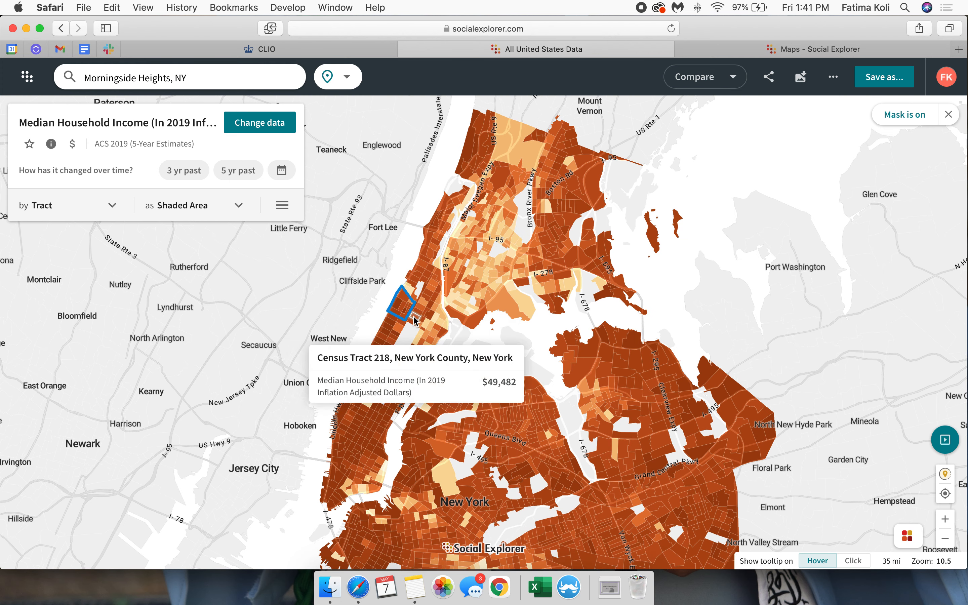
{"action": "mouse_move", "coordinate": [404, 304]}
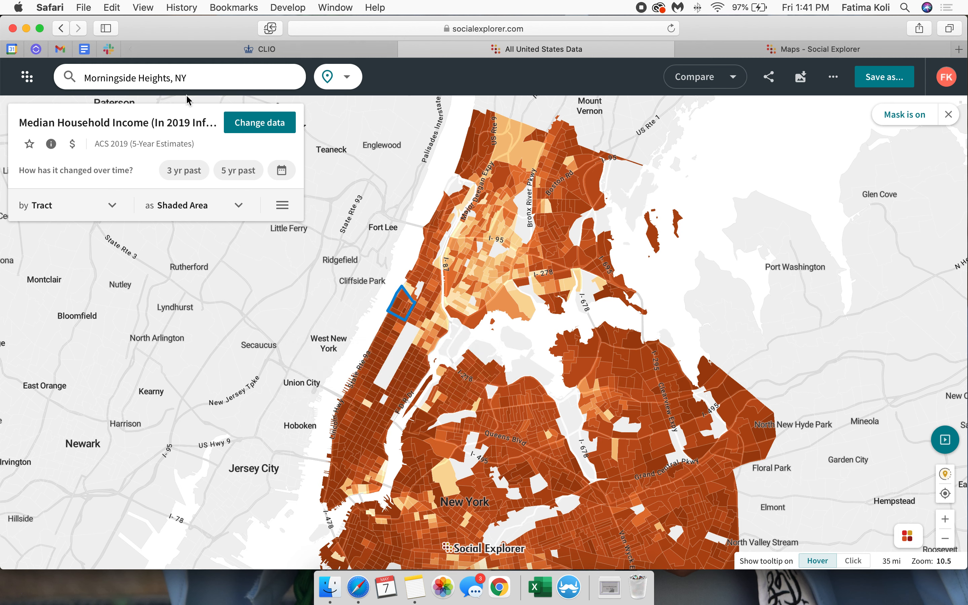
Step: Review the map's annotation list and drawing tools, finish annotating and view all five masked counties with the outlined neighborhood
{"action": "left_click", "coordinate": [283, 205]}
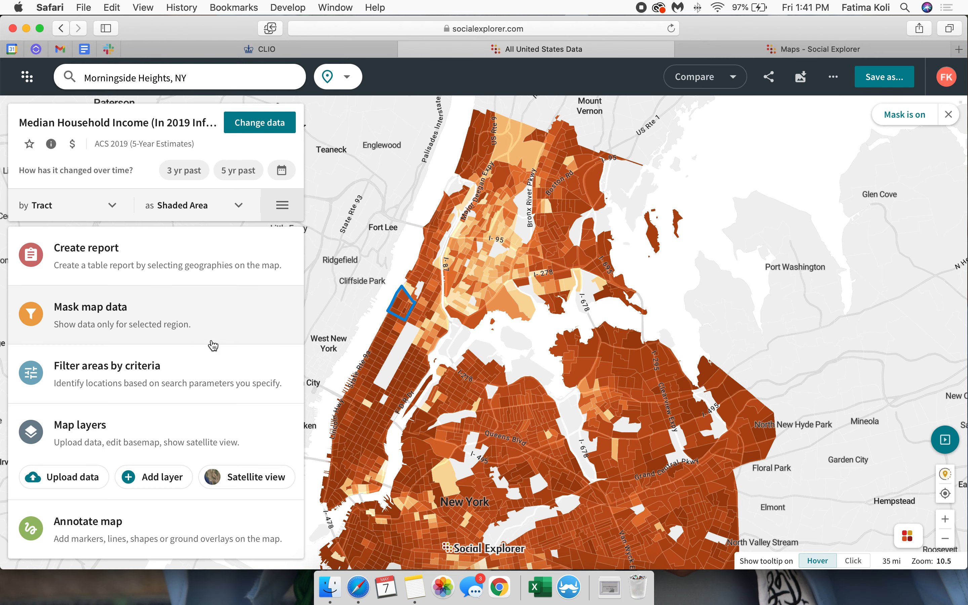
{"action": "left_click", "coordinate": [97, 535]}
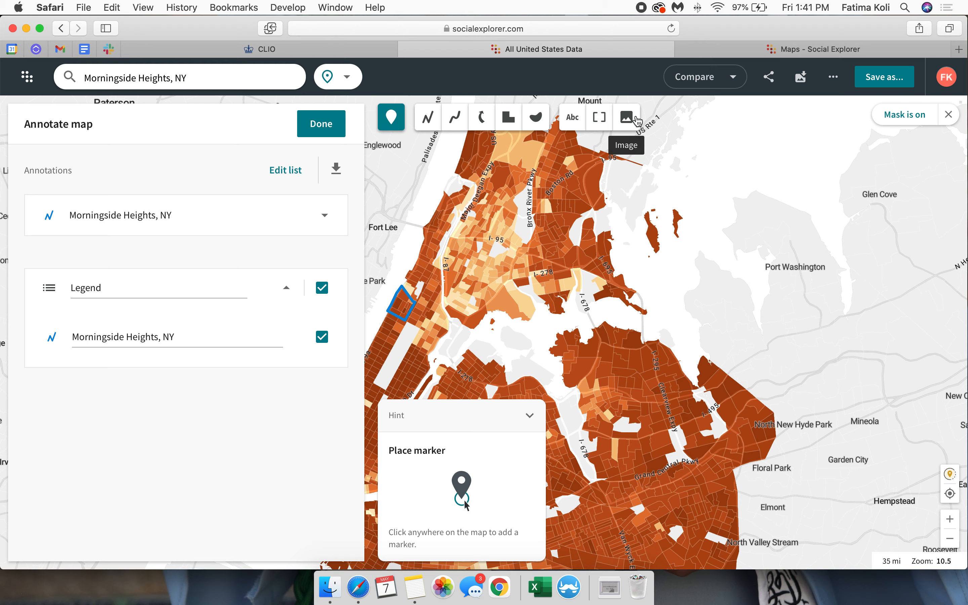
{"action": "left_click", "coordinate": [320, 127]}
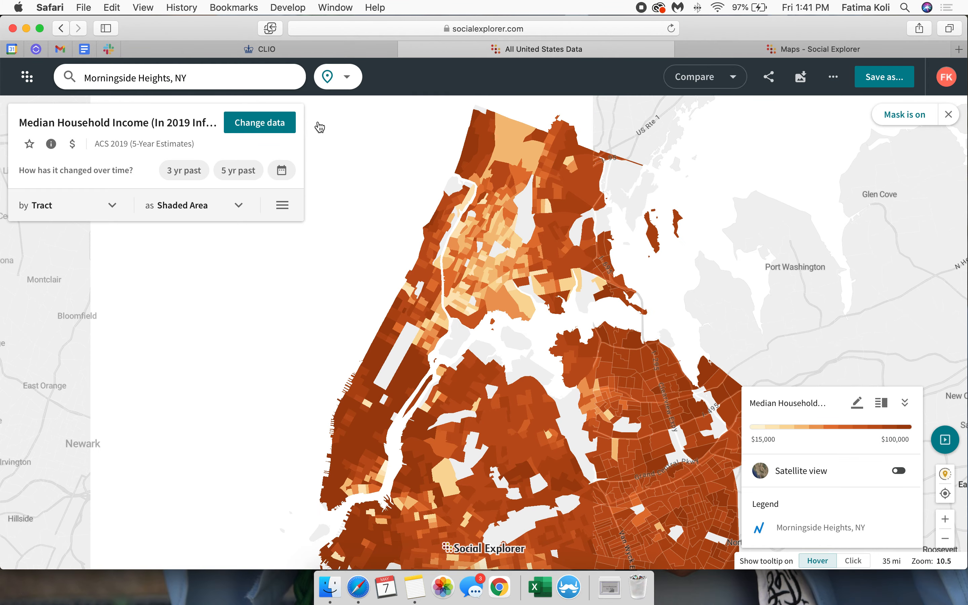
{"action": "scroll", "coordinate": [400, 365], "scroll_direction": "down", "scroll_amount": 3}
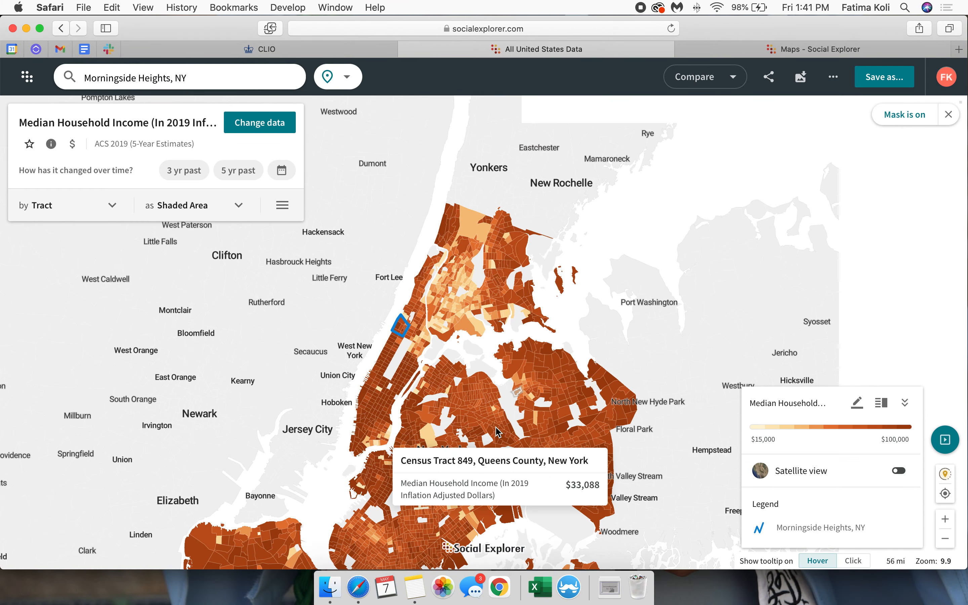
{"action": "left_click_drag", "start_coordinate": [478, 392], "coordinate": [520, 308]}
{"action": "scroll", "coordinate": [520, 308], "scroll_direction": "down", "scroll_amount": 4}
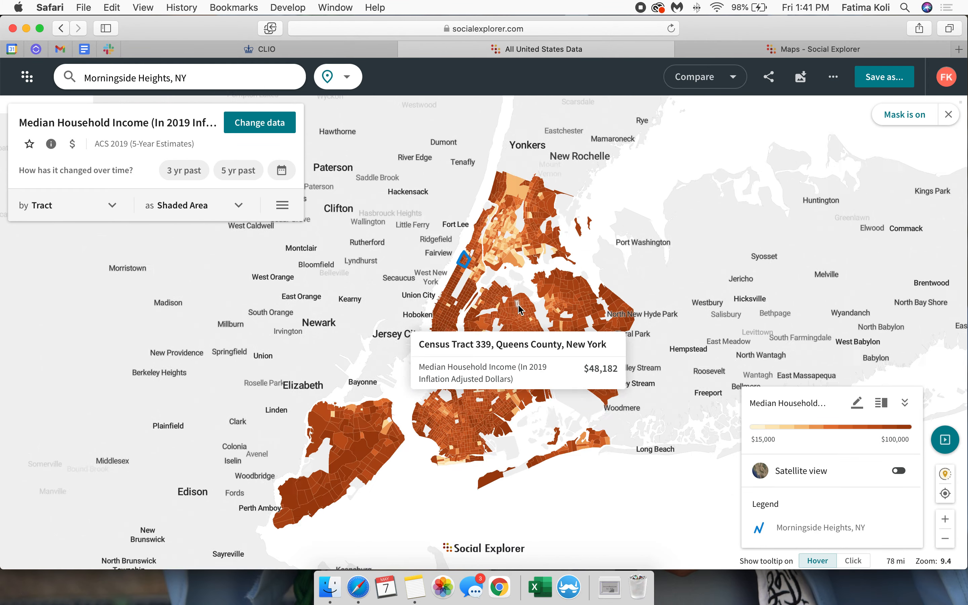